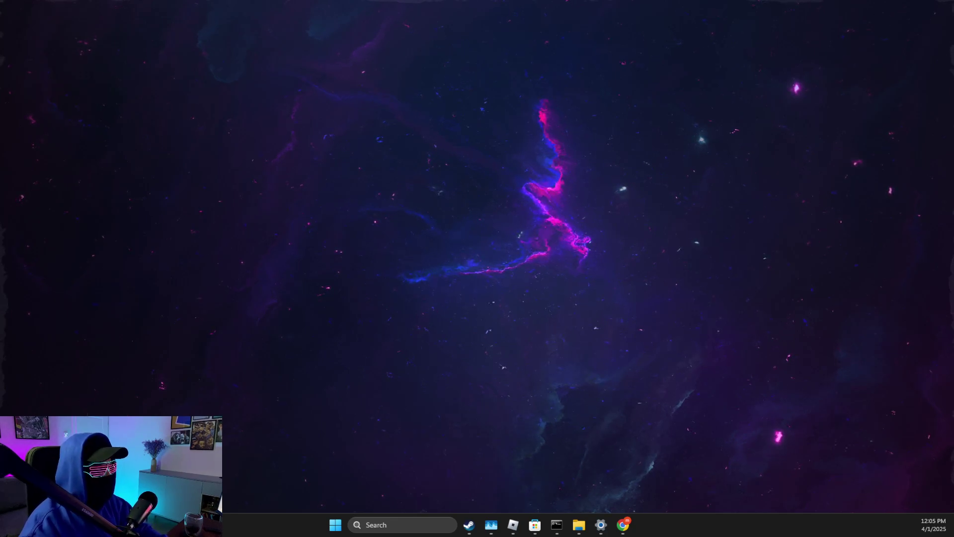
- Start sfc /scannow in an administrator Command Prompt, then minimize the window while it scans
left_click(384, 525)
type("sca")
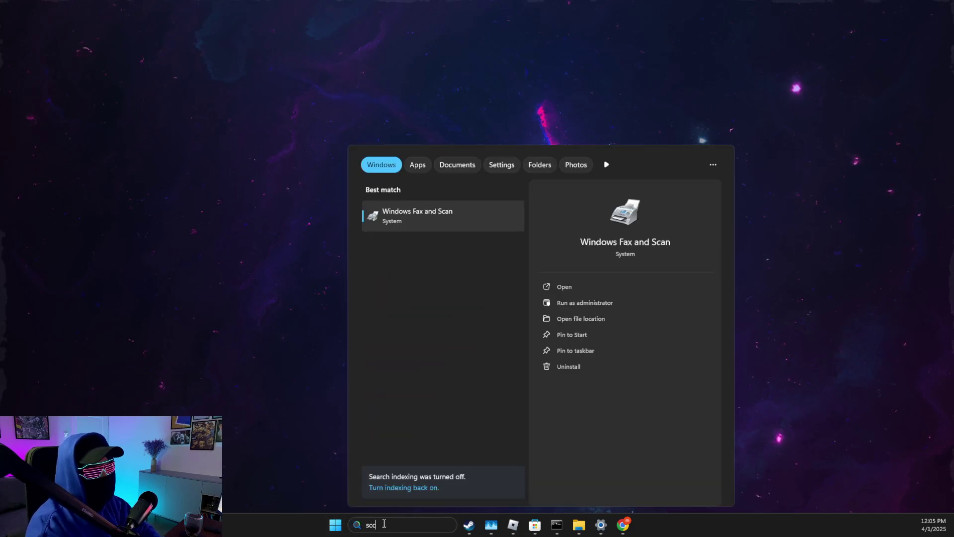
key("BackSpace")
type("cmd")
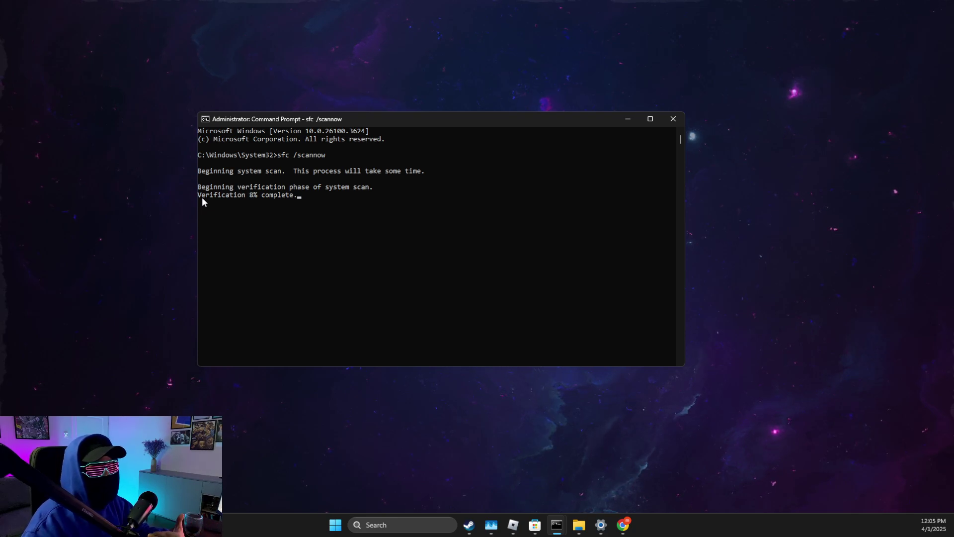
left_click(625, 120)
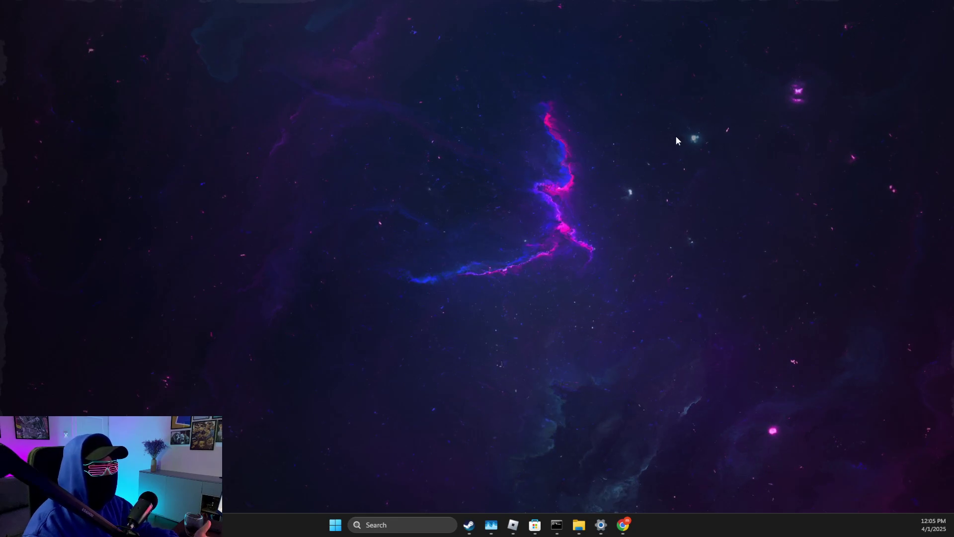
- Return to Chrome and open the mfplat.dll versions list on DLLme
left_click(623, 525)
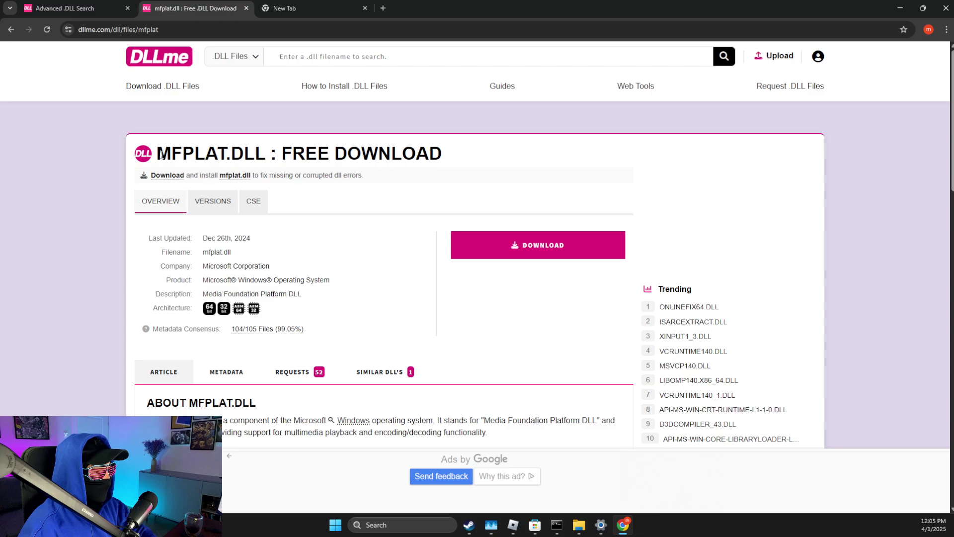
scroll(291, 169, "down", 1)
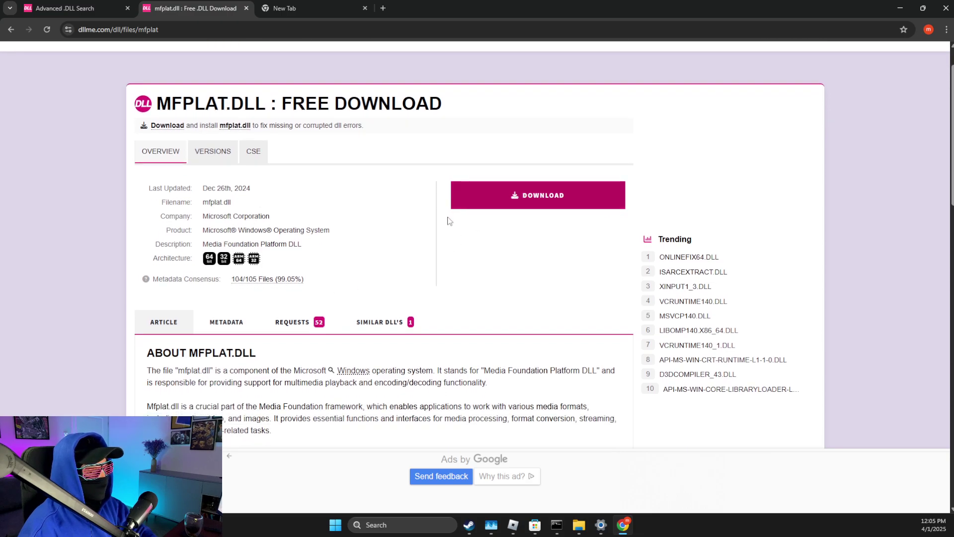
left_click(556, 200)
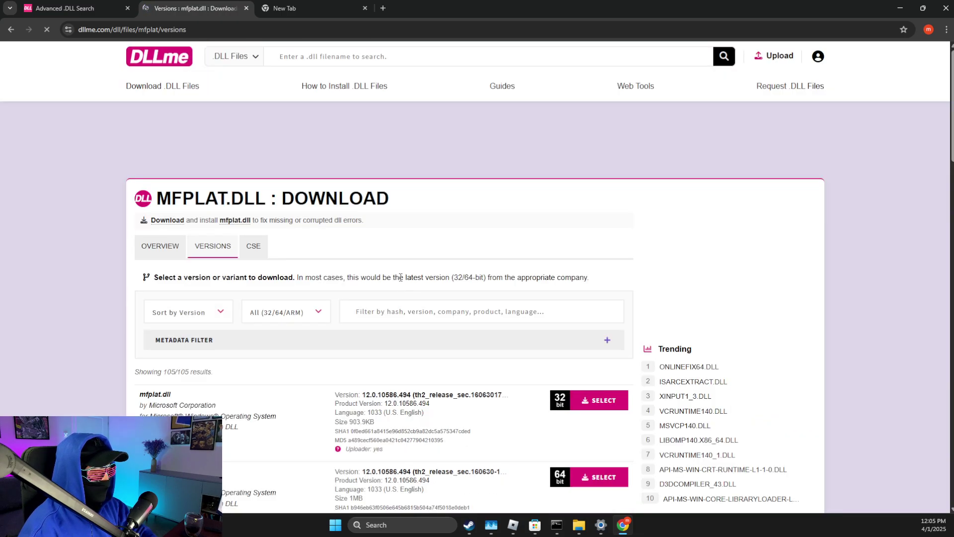
scroll(266, 316, "down", 2)
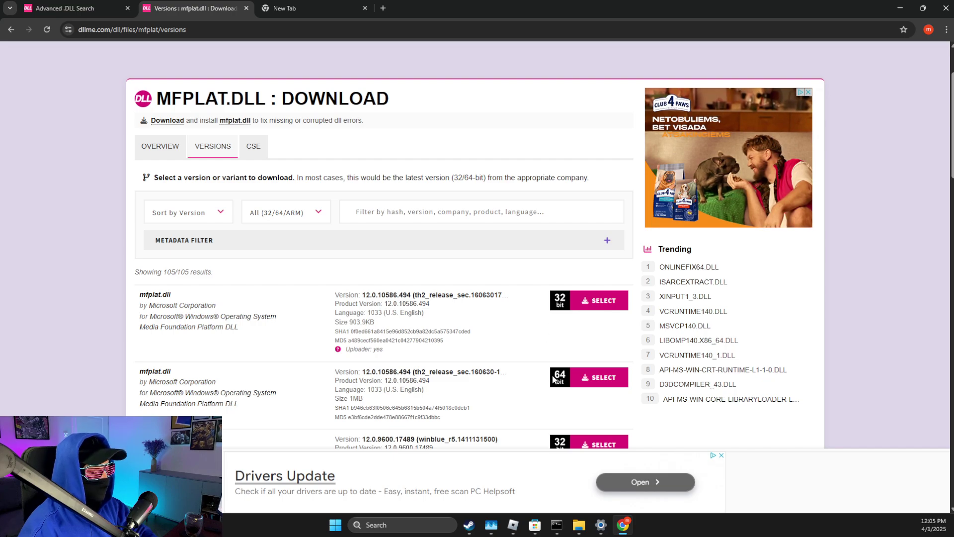
- Open the Settings About page to confirm the PC runs a 64-bit operating system
left_click(429, 524)
type("about")
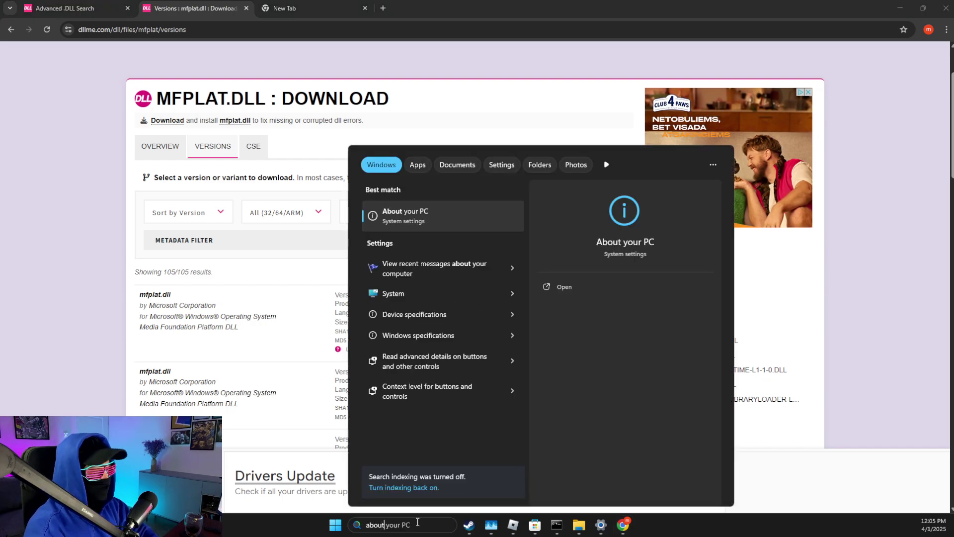
left_click(398, 222)
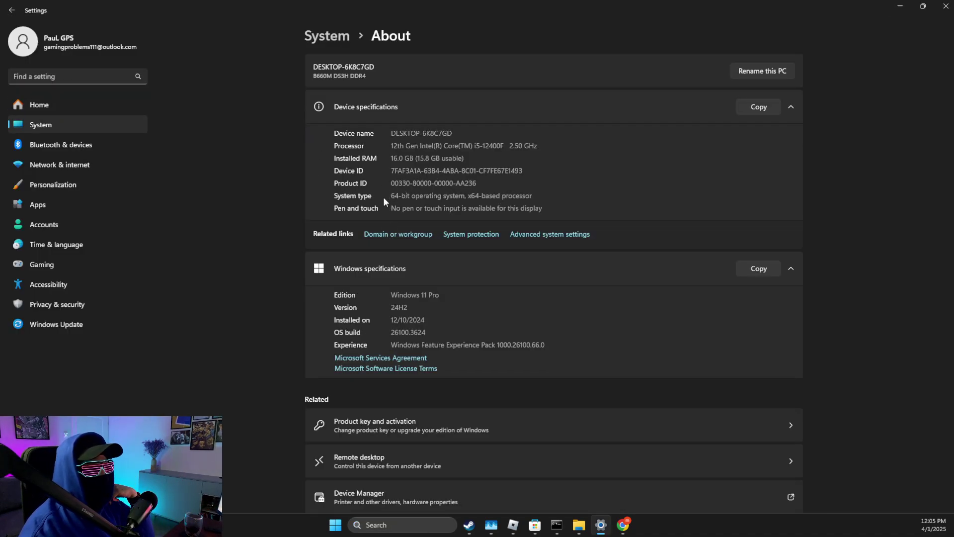
- Select the 64-bit mfplat.dll version 12.0.10586.494 and pass the hCaptcha check to download it
left_click(946, 6)
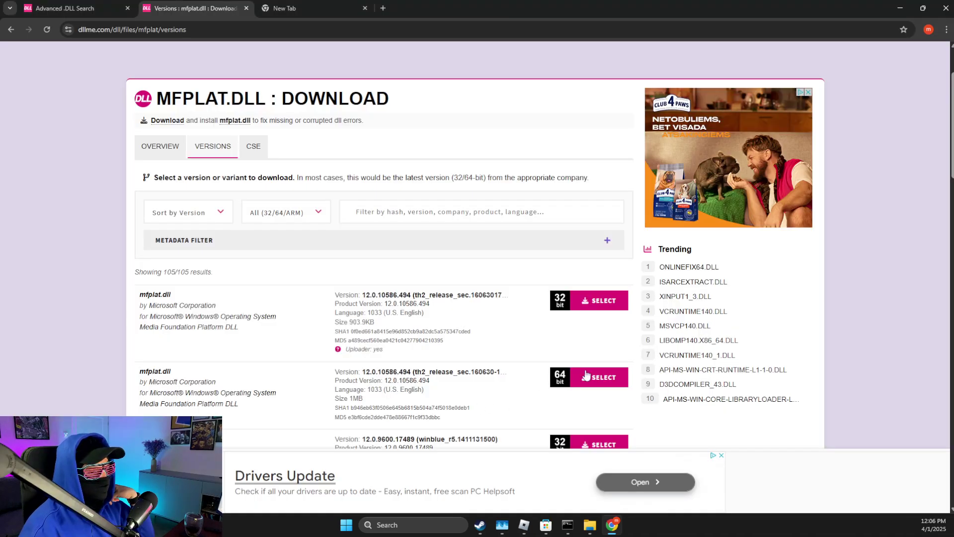
left_click(603, 381)
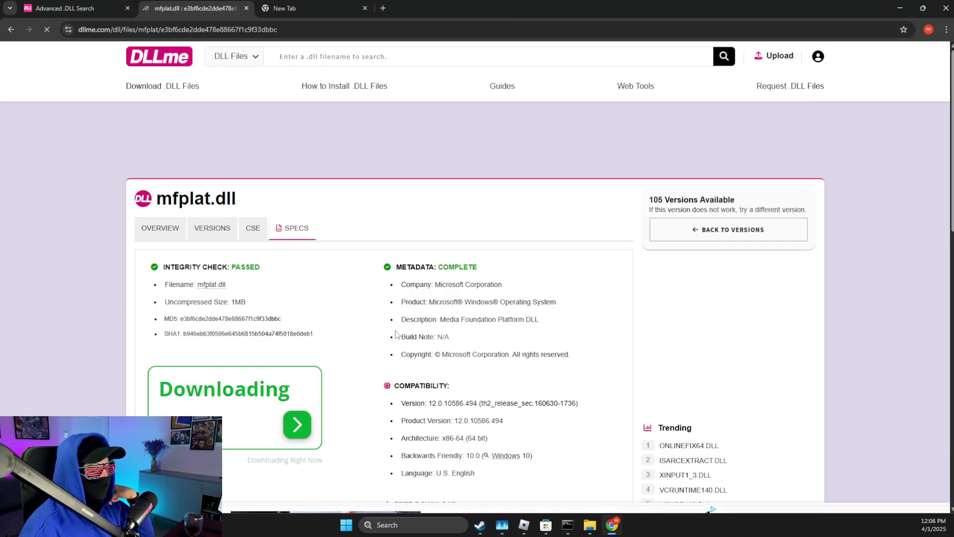
scroll(421, 332, "down", 5)
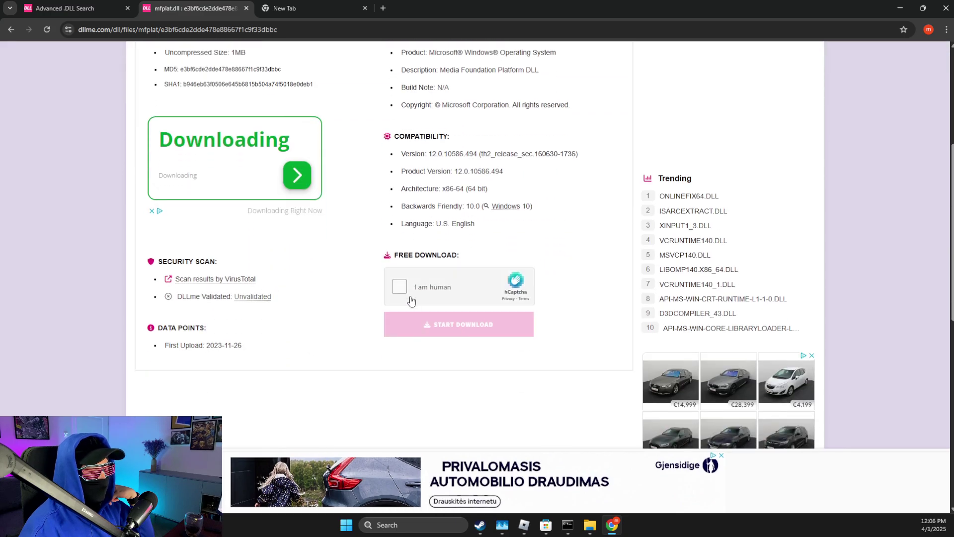
left_click(401, 287)
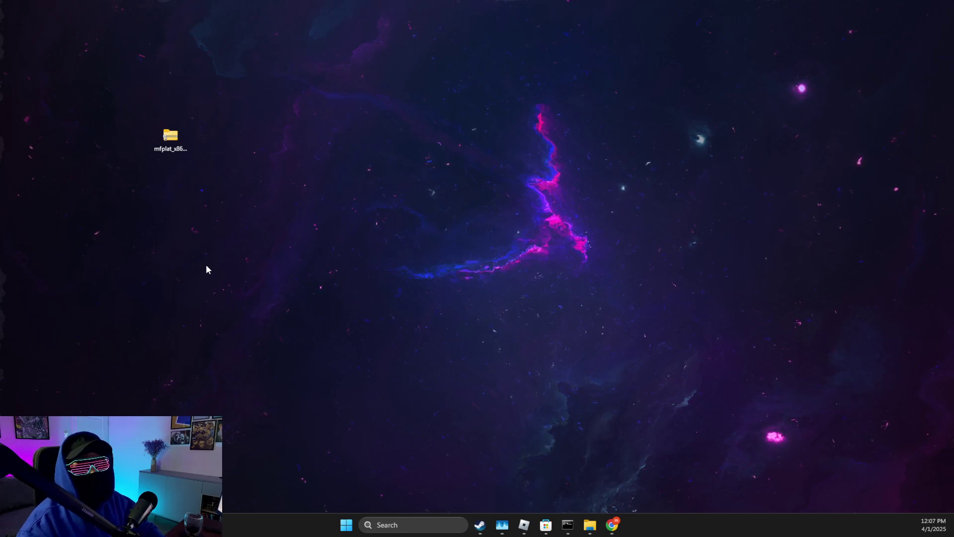
- Extract All on the desktop's mfplat_x86-64.zip to open its folder
left_click(171, 141)
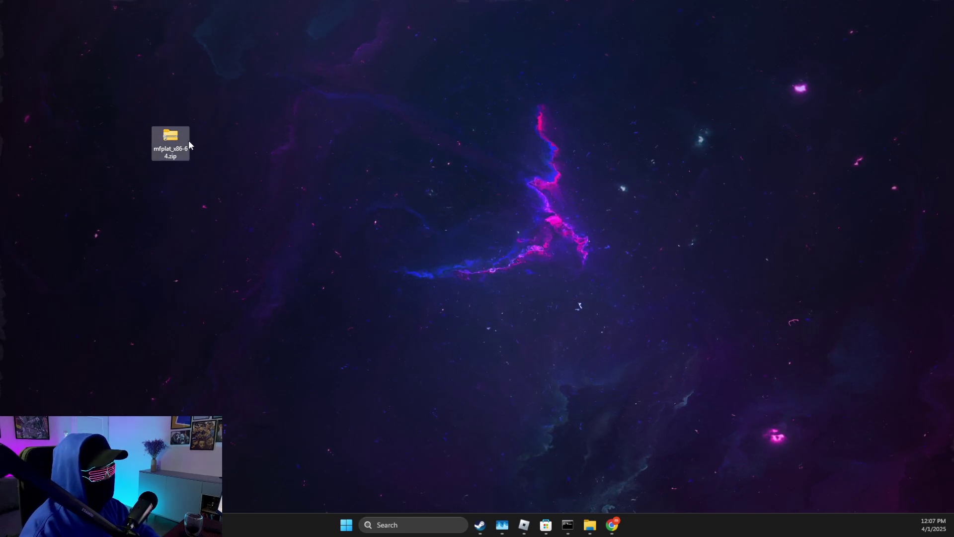
right_click(171, 140)
left_click(224, 228)
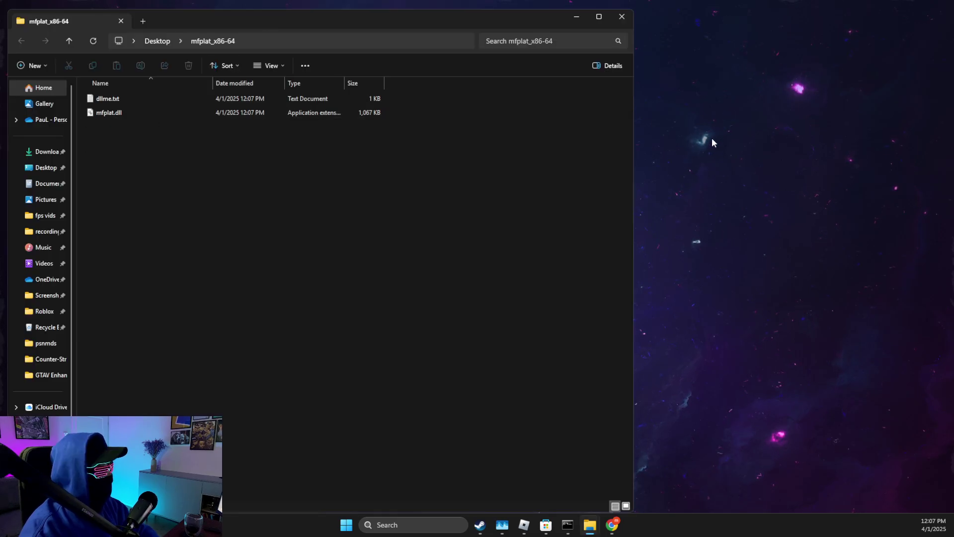
- Navigate the second File Explorer window to C:\Windows\System32
left_click(592, 526)
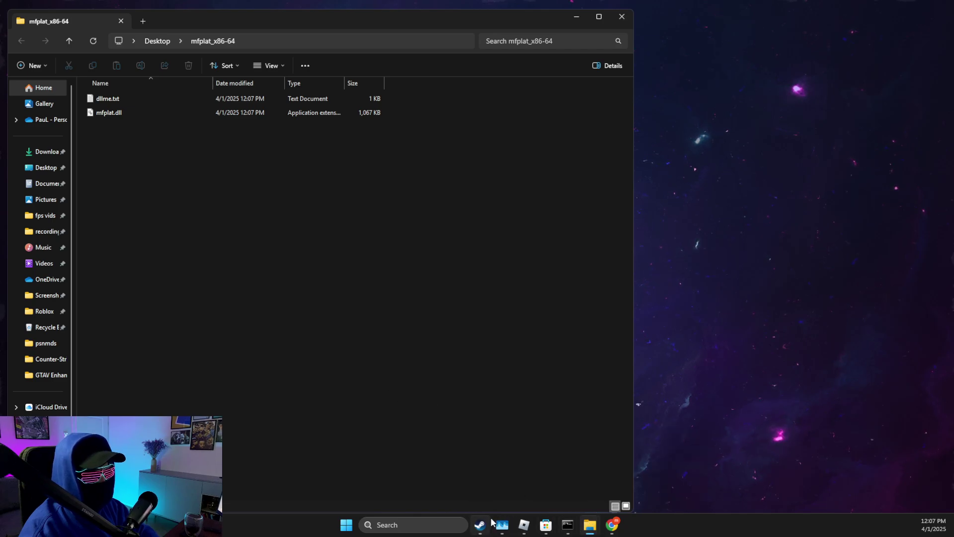
left_click(438, 523)
left_click(405, 443)
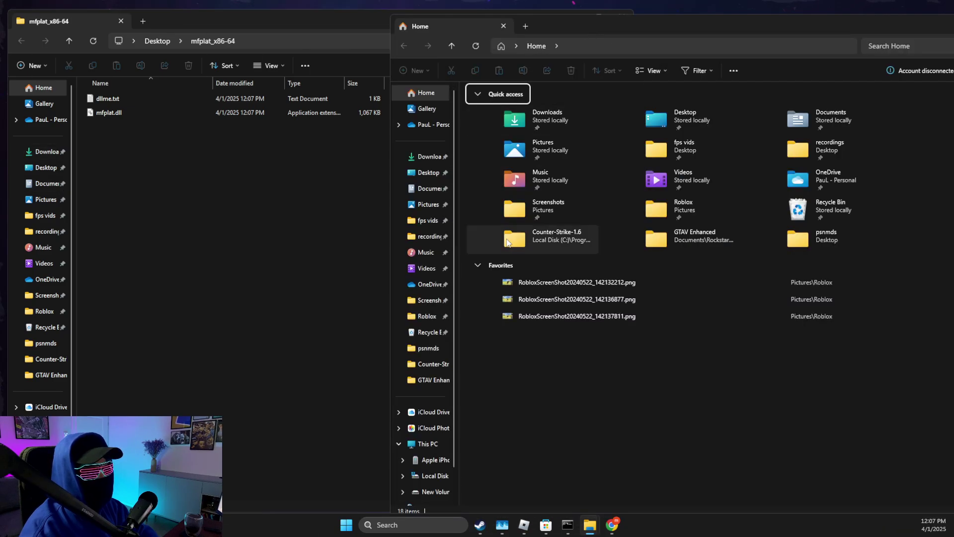
left_click(426, 444)
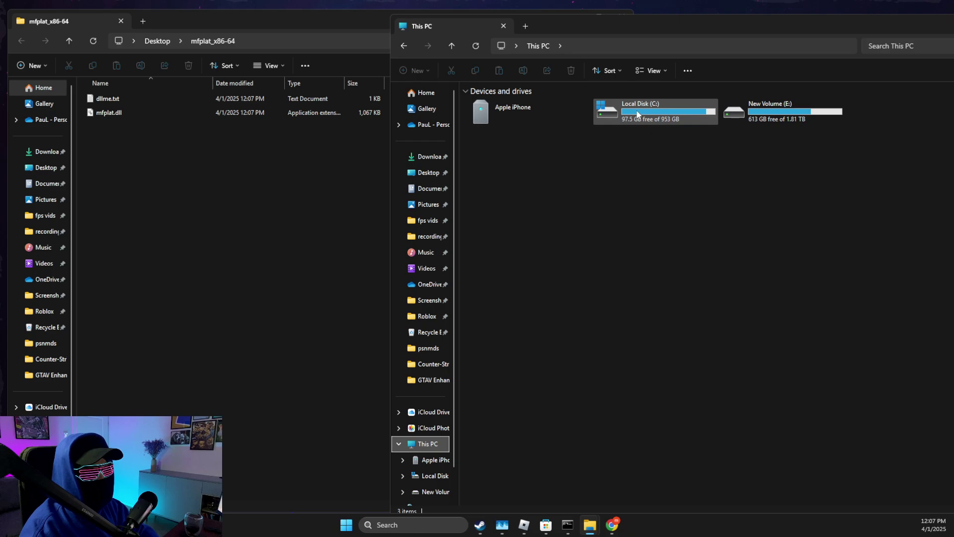
double_click(640, 115)
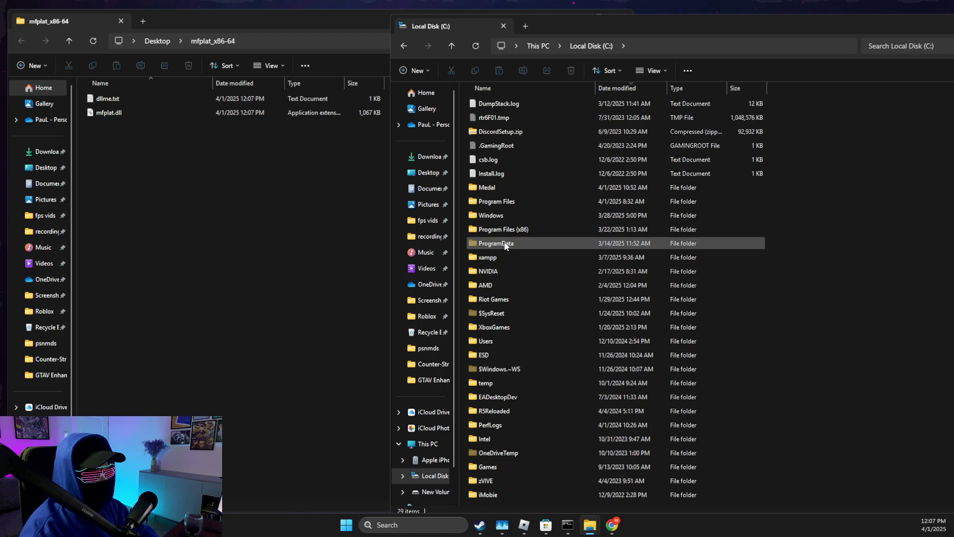
double_click(491, 215)
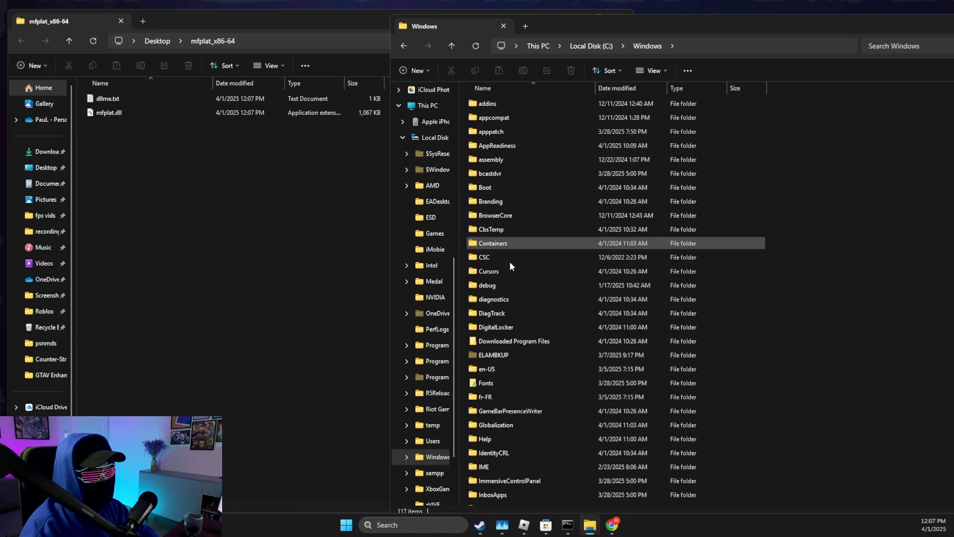
key("s")
key("s")
key("s")
key("s")
key("s")
key("s")
key("s")
key("s")
key("s")
key("s")
key("s")
key("s")
key("s")
key("s")
key("s")
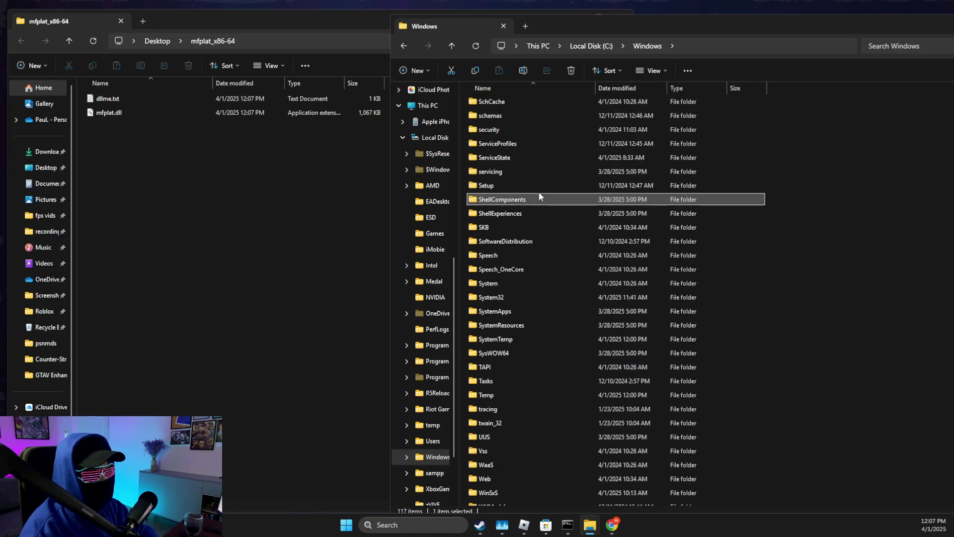
double_click(498, 299)
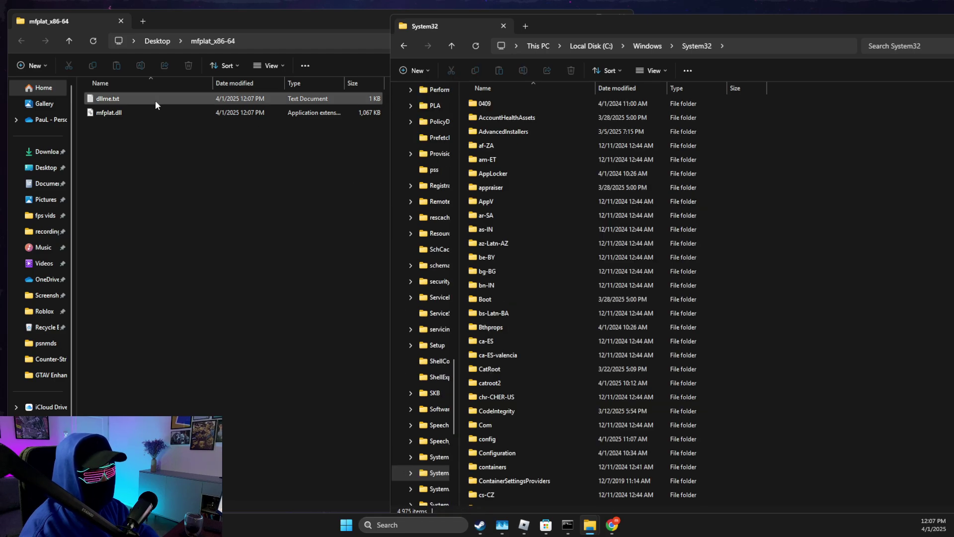
- Move mfplat.dll into System32, replacing the existing file and granting administrator permission
left_click_drag(126, 115, 849, 179)
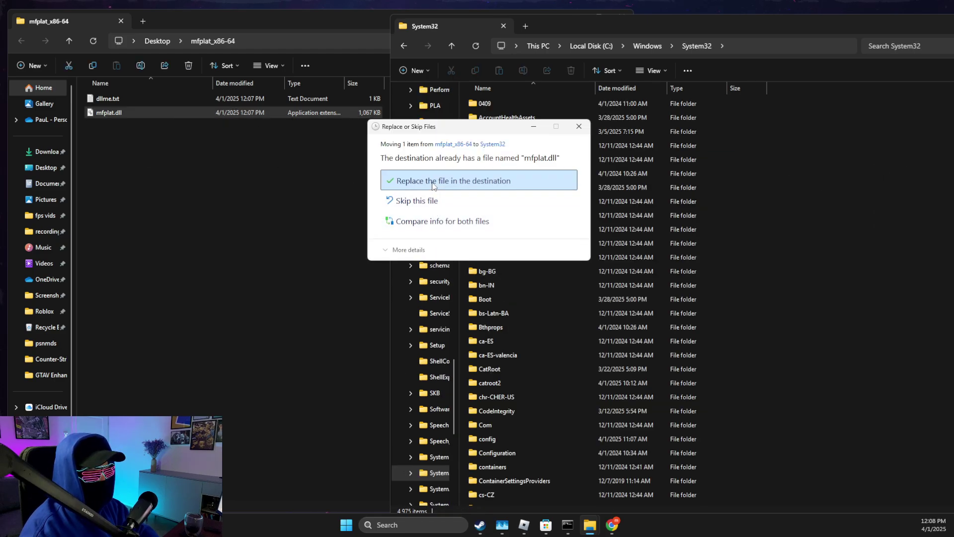
left_click(436, 181)
key("Return")
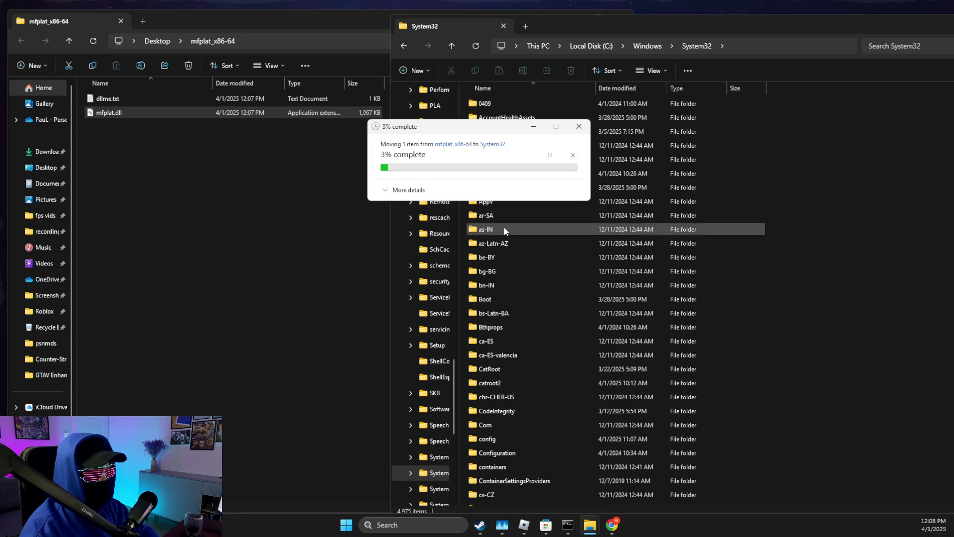
- Go back to C:\Windows and browse its folder list toward the S entries
left_click(405, 46)
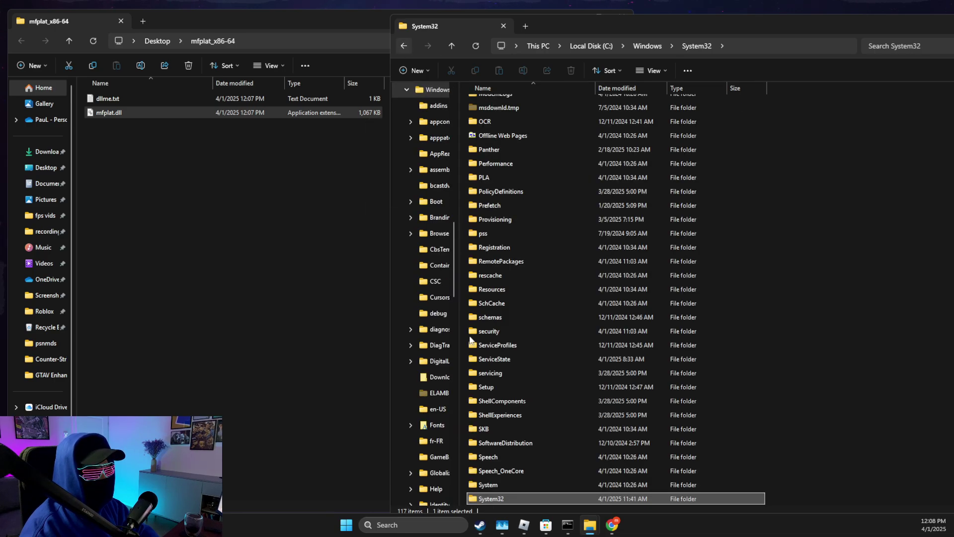
scroll(526, 467, "down", 3)
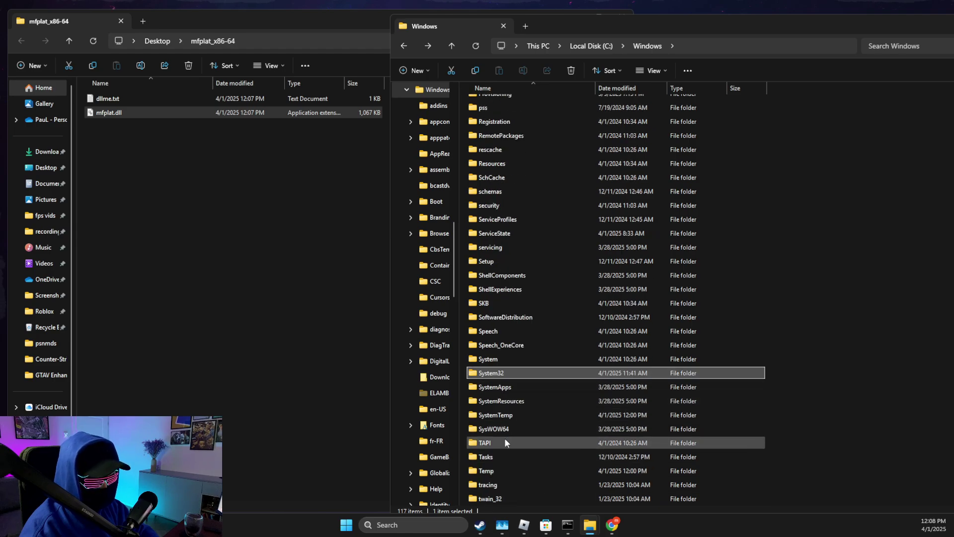
scroll(506, 437, "down", 2)
scroll(512, 229, "up", 2)
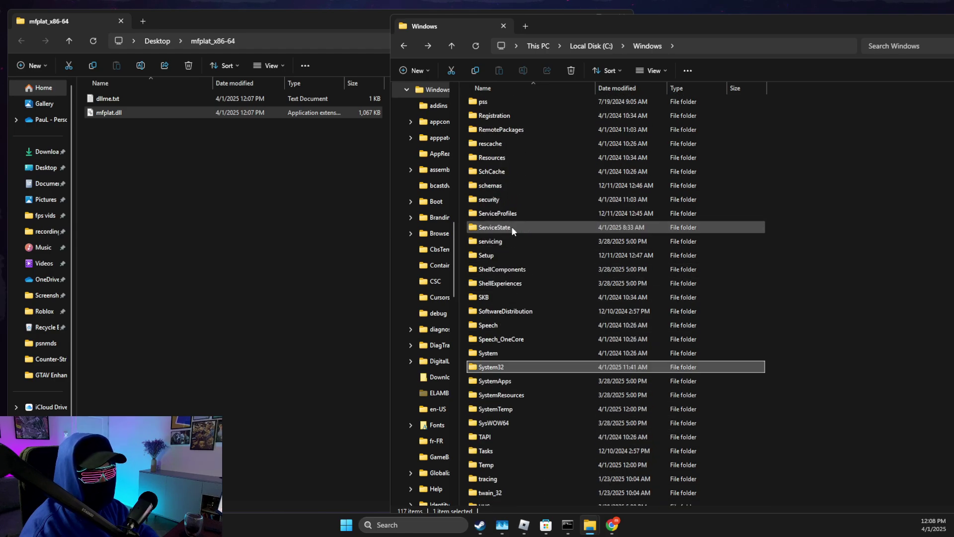
left_click(537, 297)
key("s")
key("s")
key("s")
key("s")
key("s")
key("s")
key("s")
key("s")
key("s")
key("s")
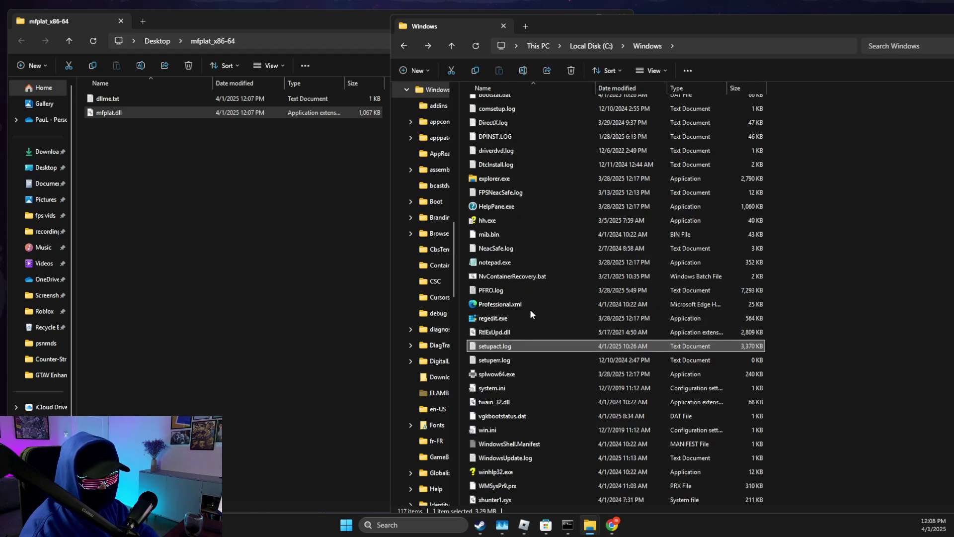
scroll(527, 298, "up", 6)
scroll(514, 253, "up", 8)
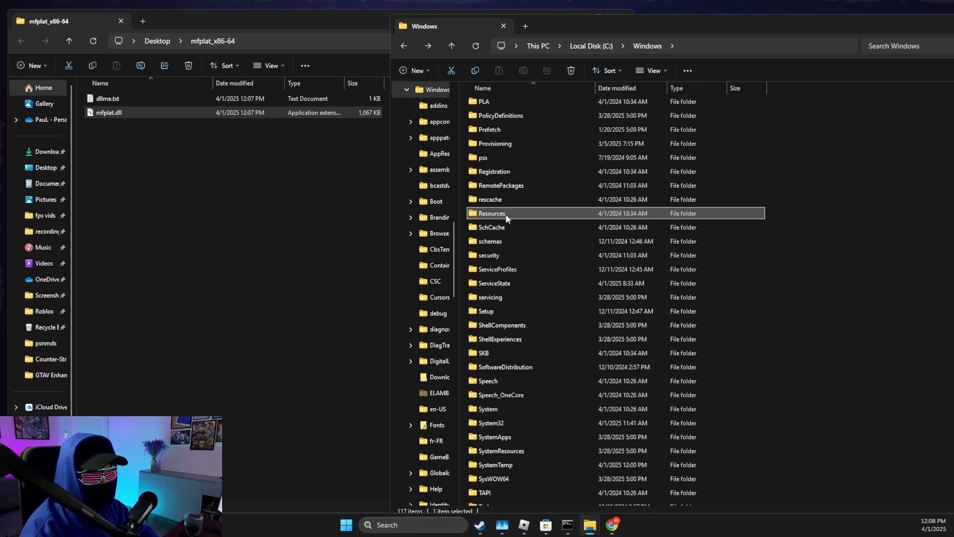
- Open SysWOW64 and move mfplat.dll into it, replacing the existing copy
key("s")
key("h")
key("Down")
key("Down")
key("Down")
key("Down")
key("Down")
key("Down")
key("Down")
key("Down")
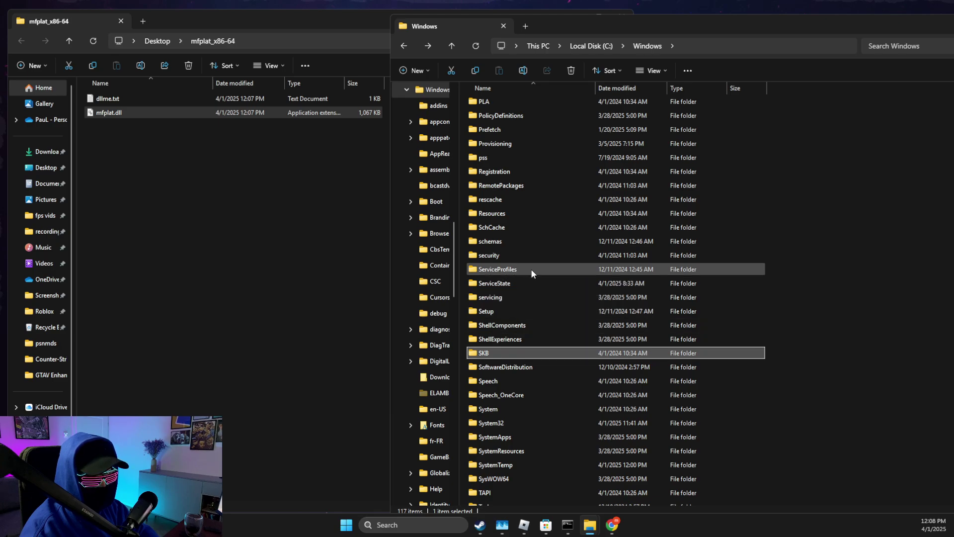
key("Down")
key("Down")
key("Down")
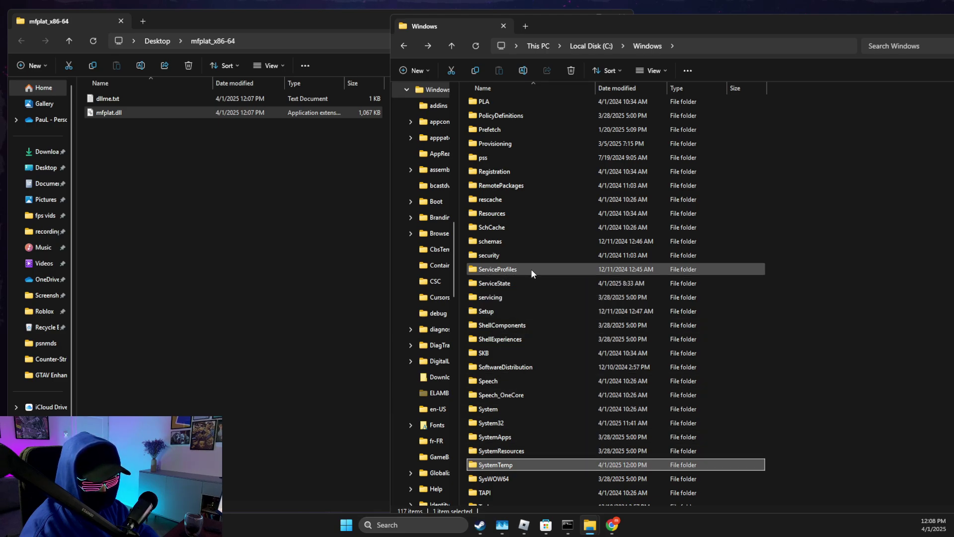
double_click(491, 479)
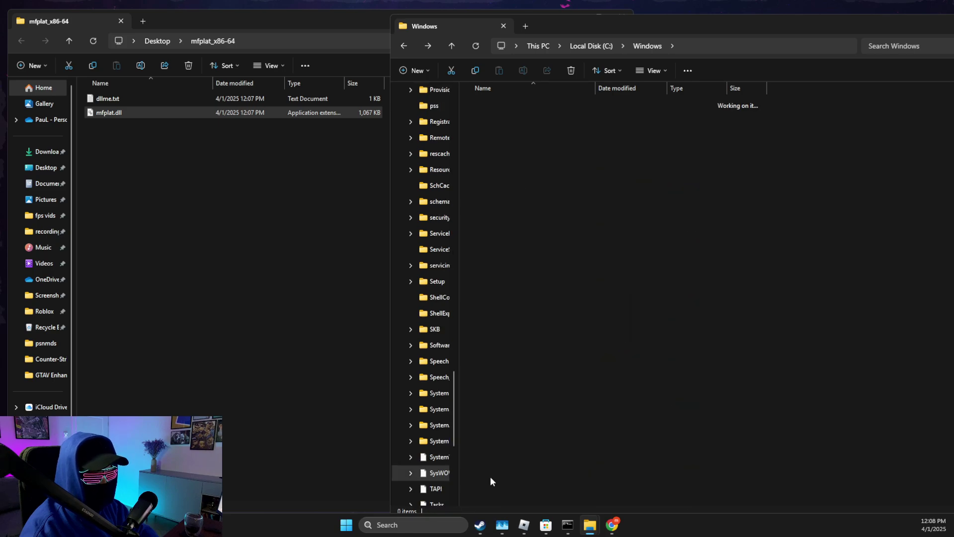
left_click_drag(198, 113, 873, 169)
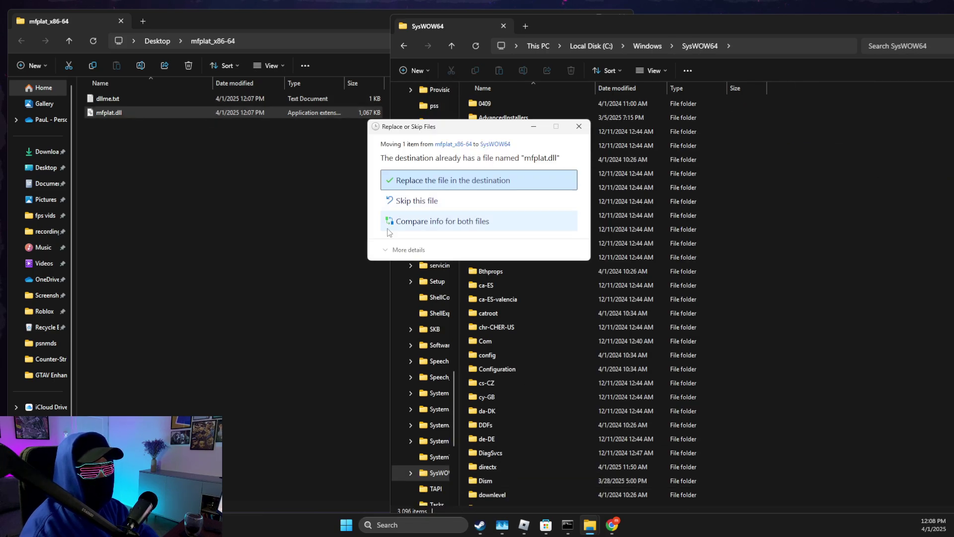
left_click(428, 180)
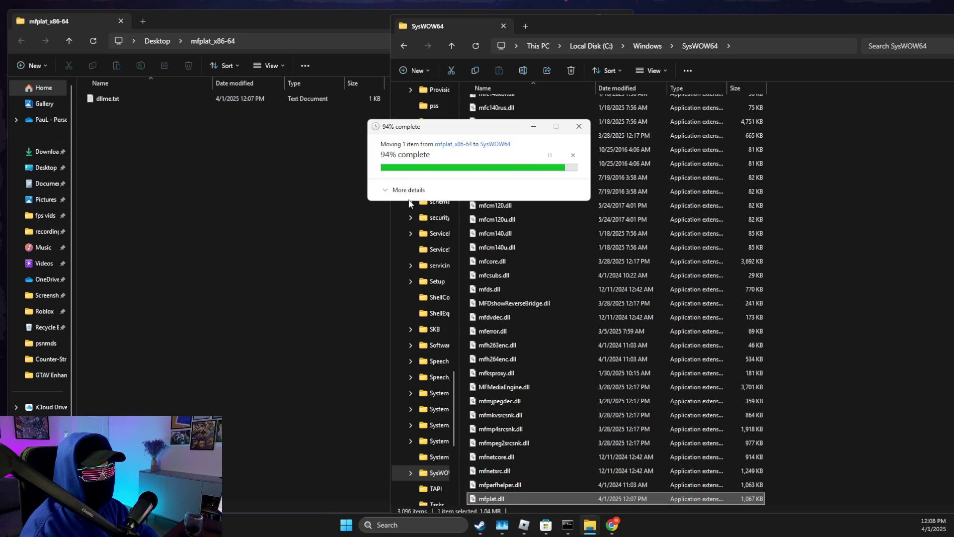
- Close the SysWOW64 File Explorer window
left_click_drag(845, 30, 662, 37)
left_click(679, 38)
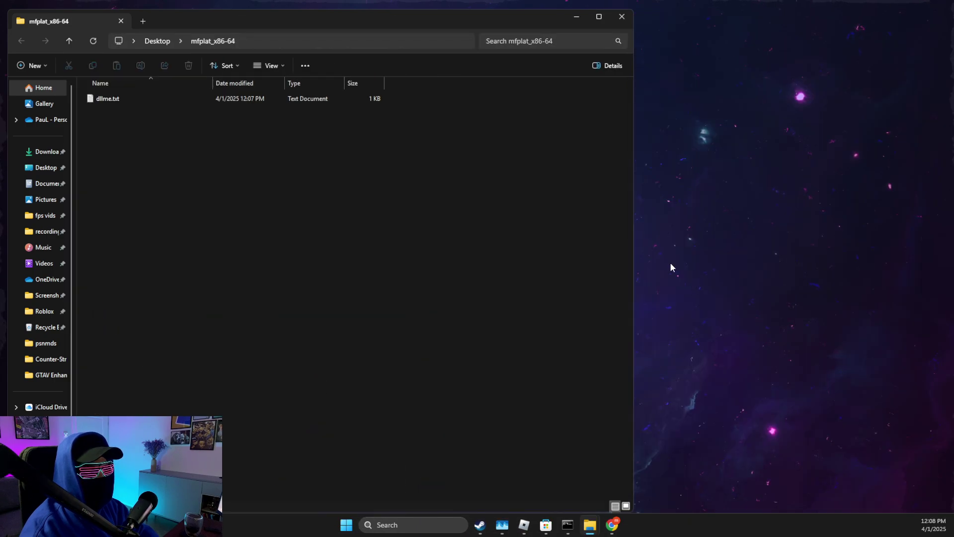
right_click(735, 269)
- Find Roblox Player in search and open its installation folder via Open file location
left_click(395, 527)
type("roblox")
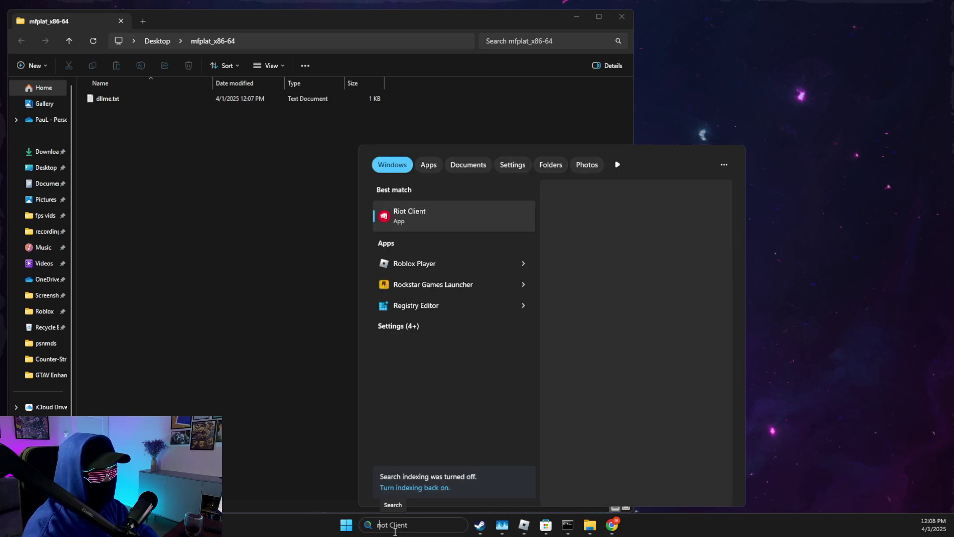
right_click(397, 218)
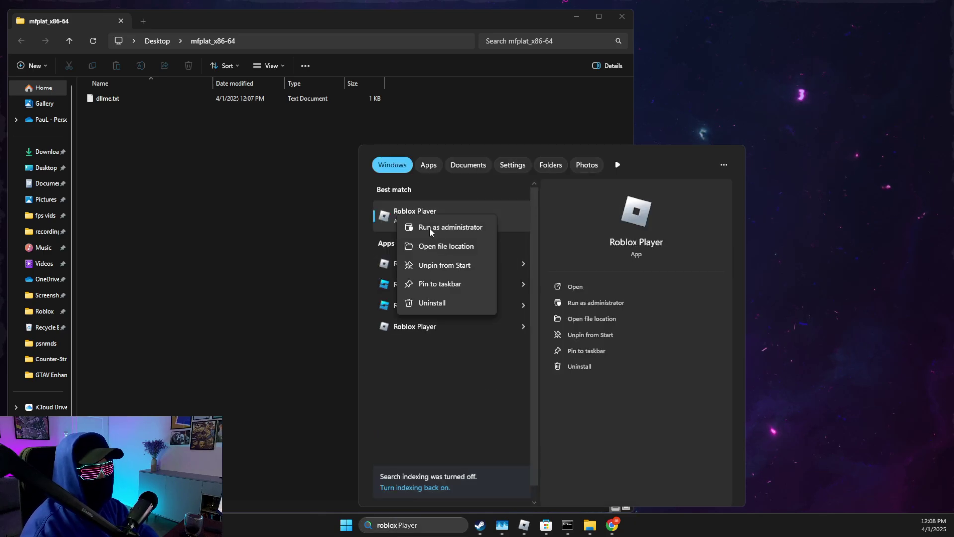
left_click(447, 248)
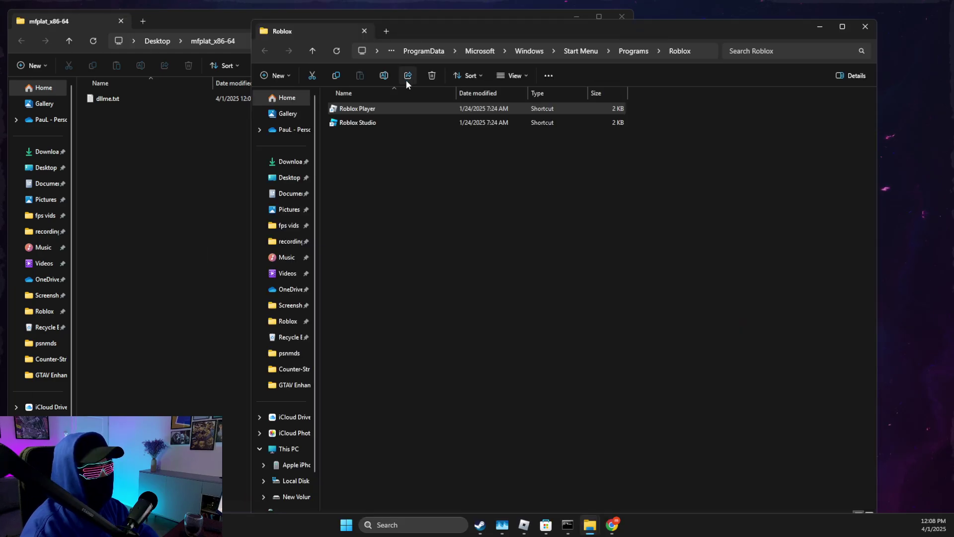
right_click(374, 109)
left_click(420, 199)
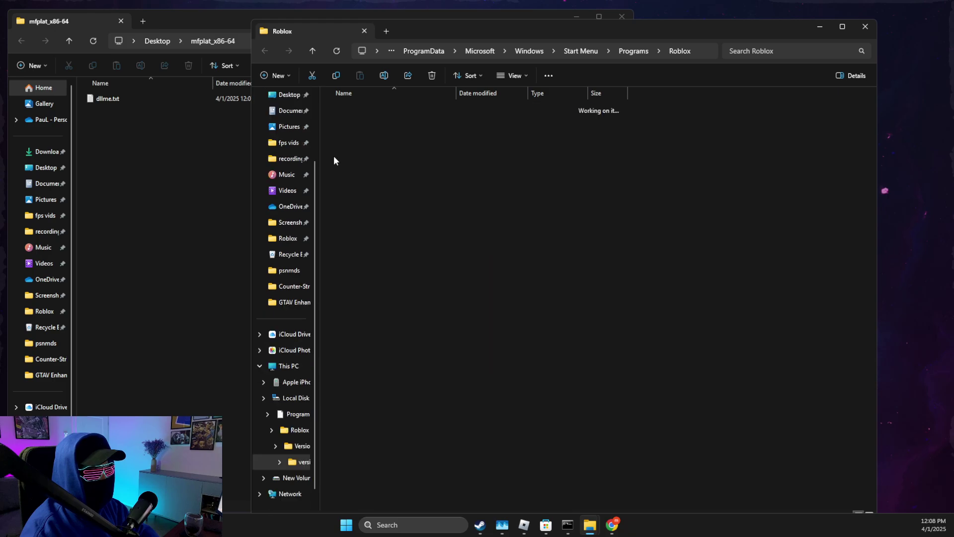
left_click(418, 389)
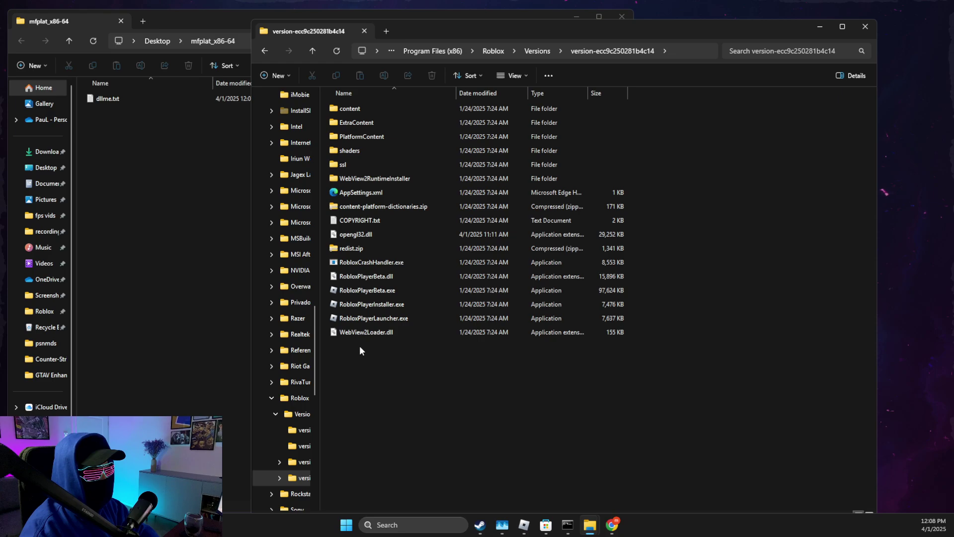
- Close the Roblox and mfplat_x86-64 windows, delete mfplat_x86-64.zip, and return to Chrome
left_click(865, 27)
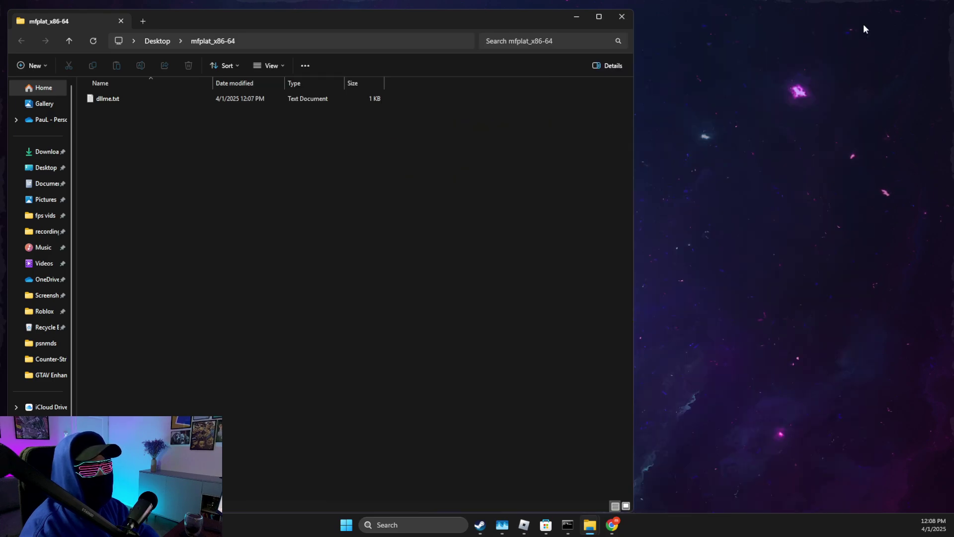
left_click(621, 18)
right_click(178, 137)
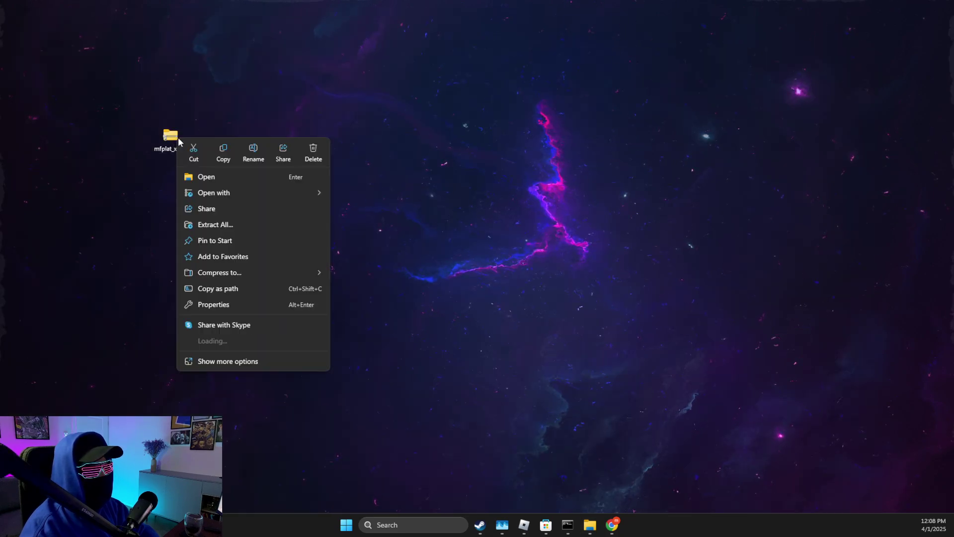
left_click(313, 152)
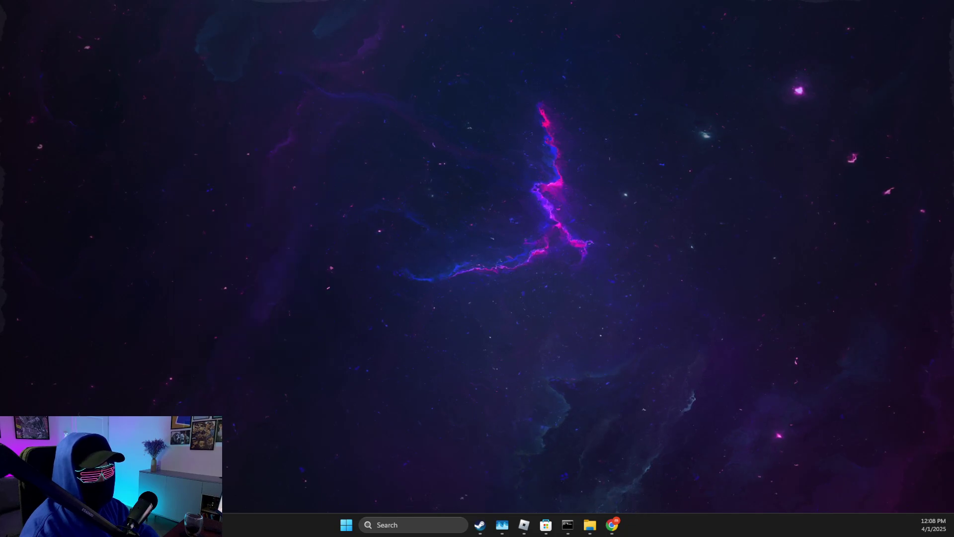
left_click(612, 524)
- Search Google for Visual C++, open Microsoft Learn's redistributable downloads page, and show recent downloads
left_click(204, 30)
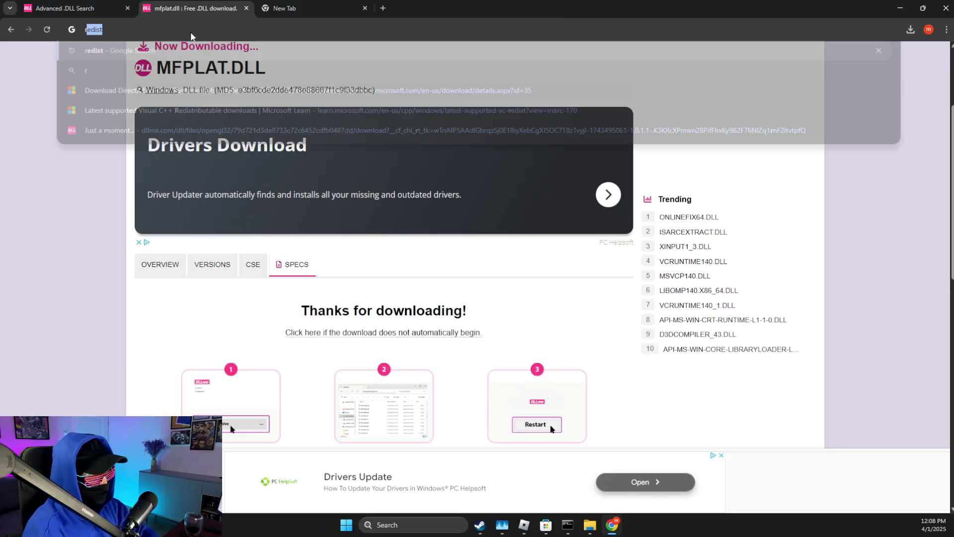
type("red")
key("BackSpace")
key("BackSpace")
key("BackSpace")
key("BackSpace")
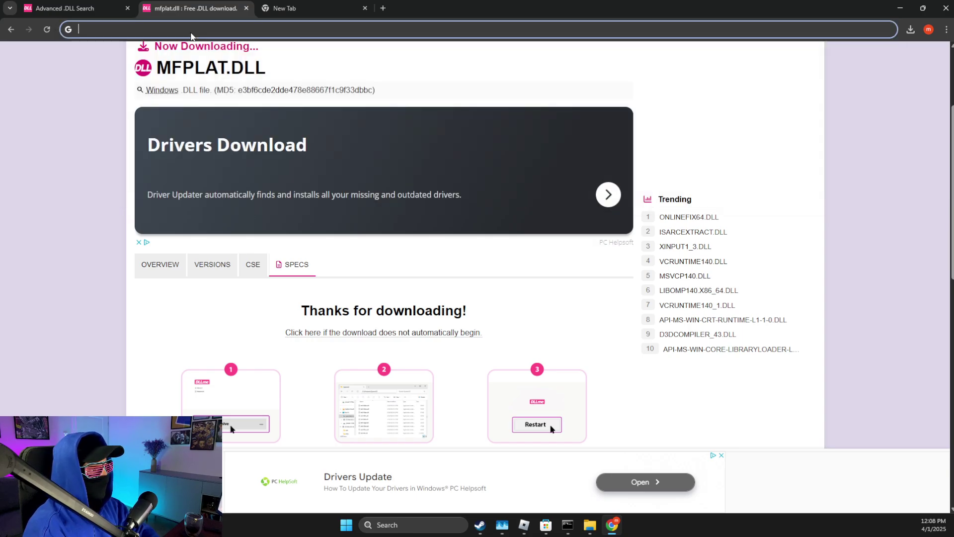
type("visua")
key("Return")
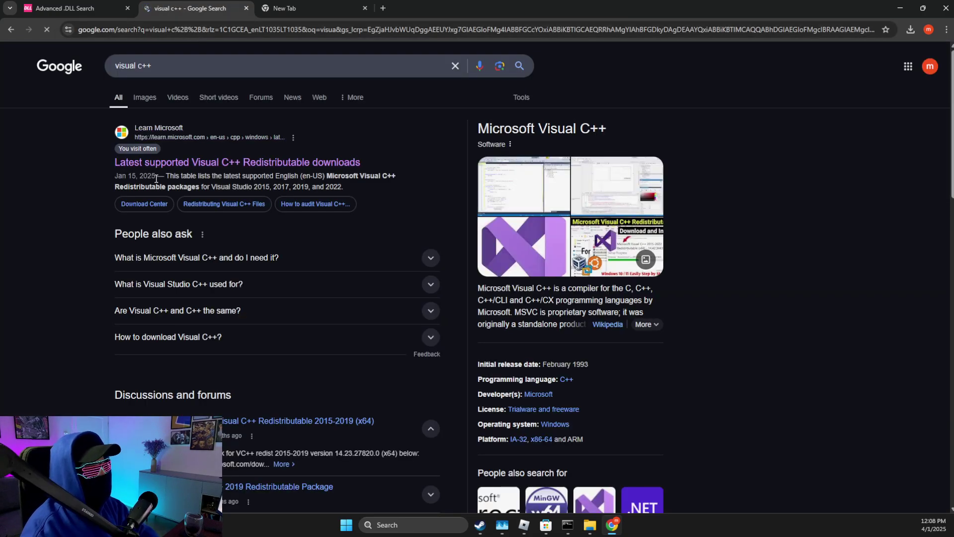
left_click(191, 163)
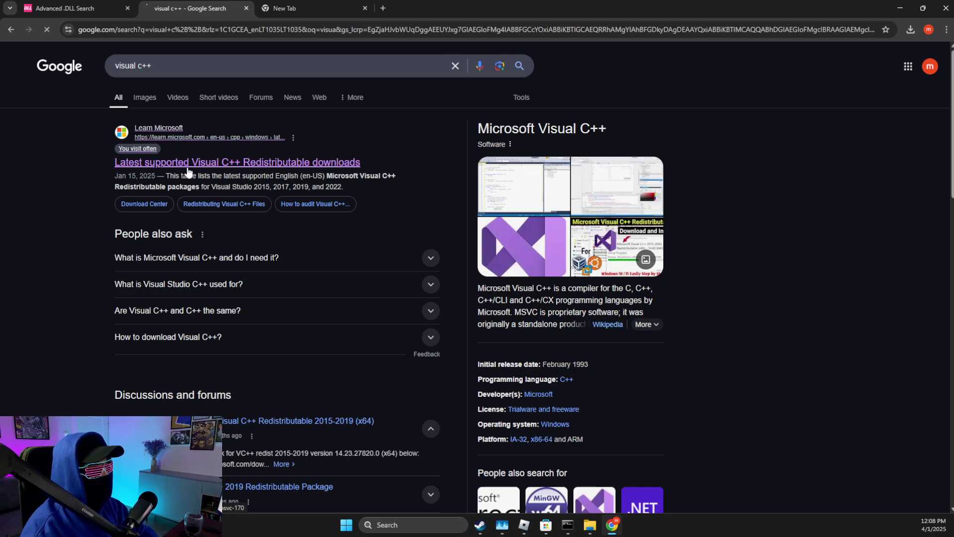
scroll(489, 225, "down", 10)
scroll(489, 225, "down", 3)
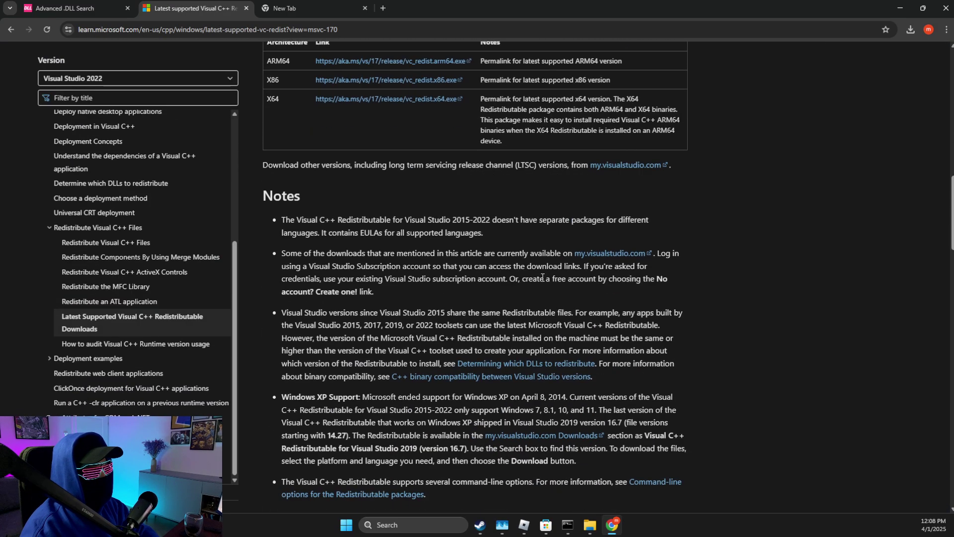
scroll(389, 186, "up", 1)
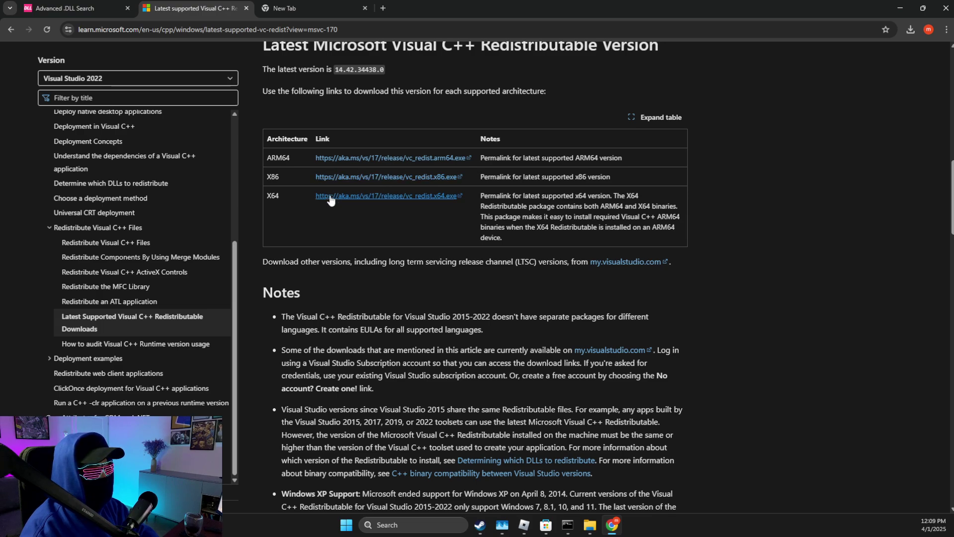
left_click(911, 30)
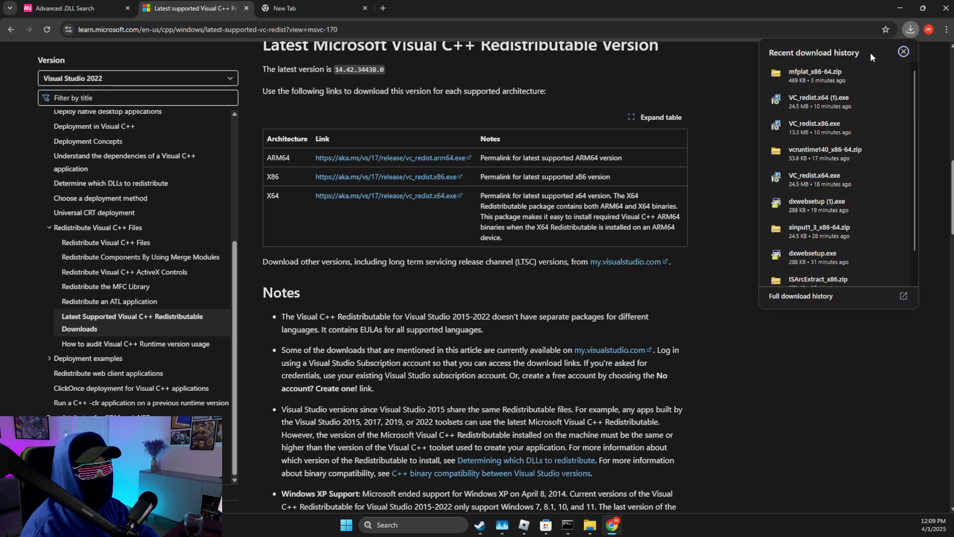
- Launch VC_redist.x64 (1).exe, then cancel its setup and confirm with Yes
left_click(814, 108)
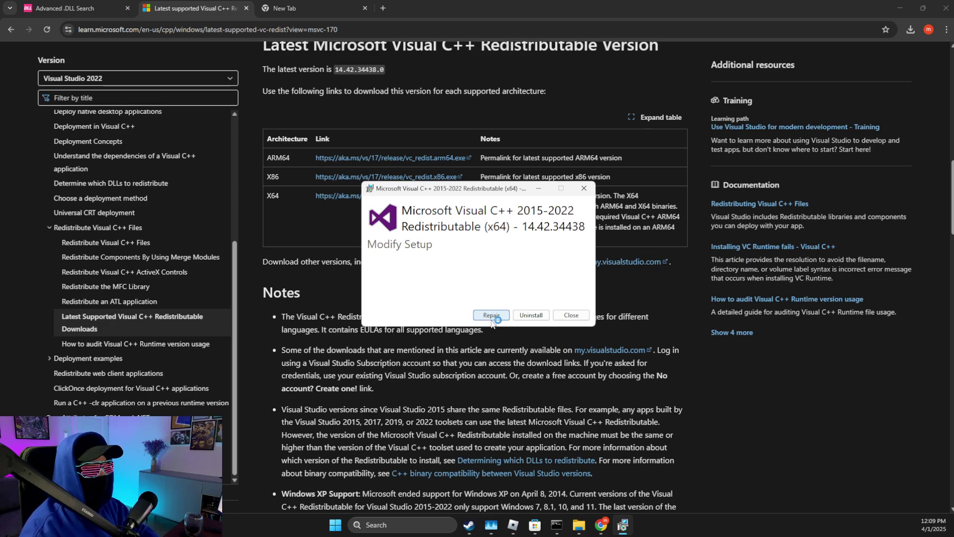
left_click(584, 189)
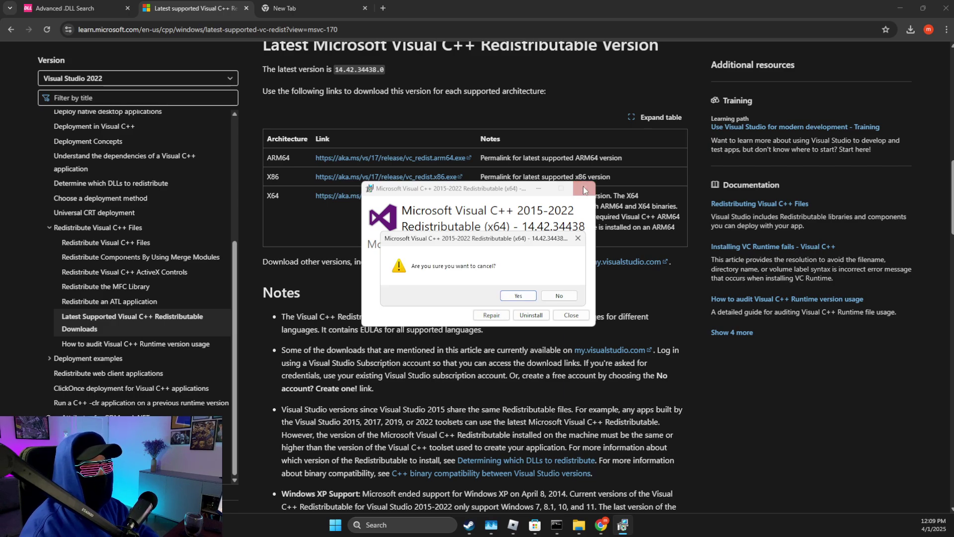
left_click(518, 297)
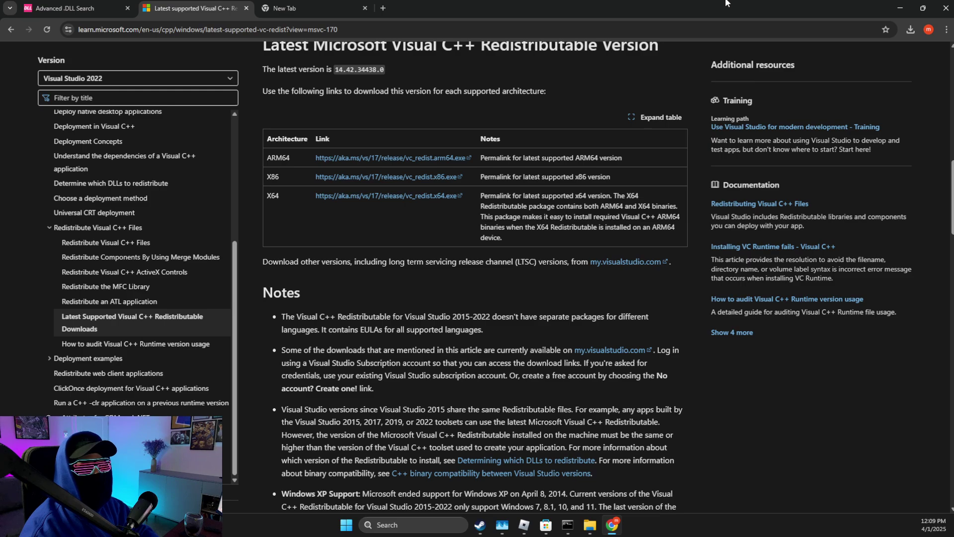
- Open %localappdata% through the Run dialog and select the Roblox folder in AppData\Local
left_click(900, 7)
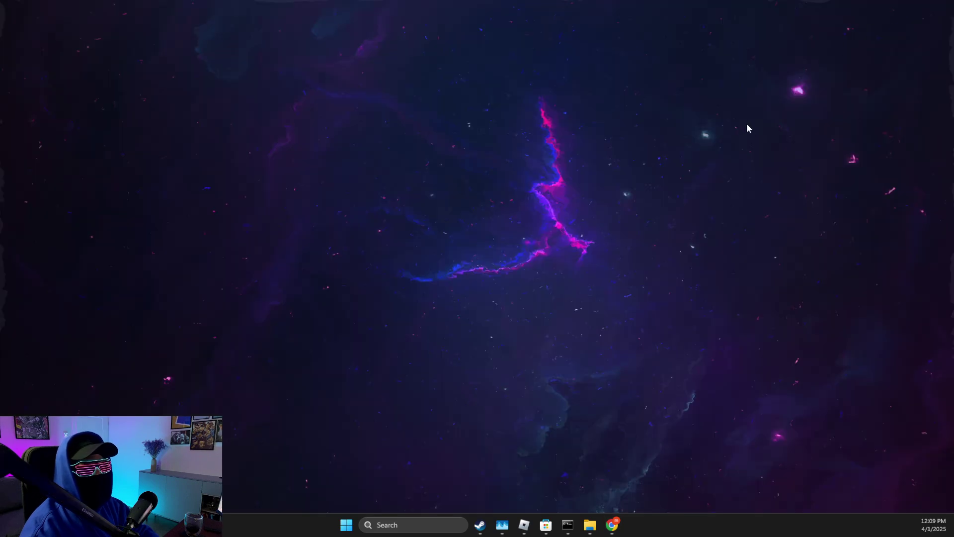
left_click(394, 527)
type("run")
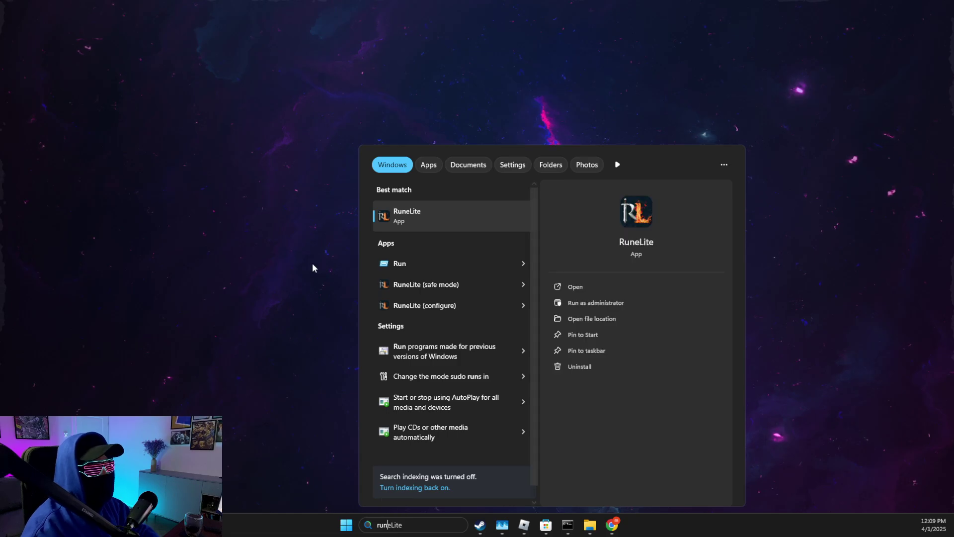
right_click(417, 262)
key("Escape")
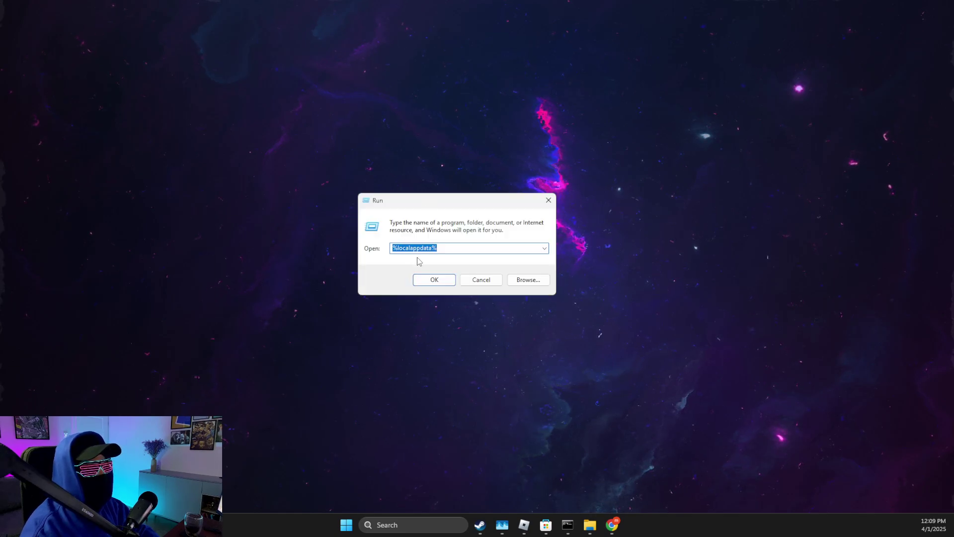
left_click(419, 277)
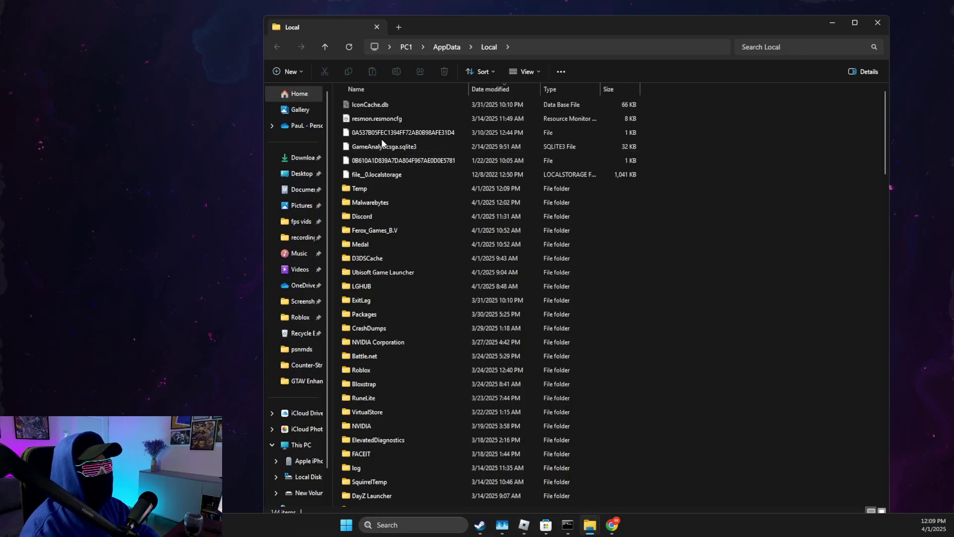
type("ru")
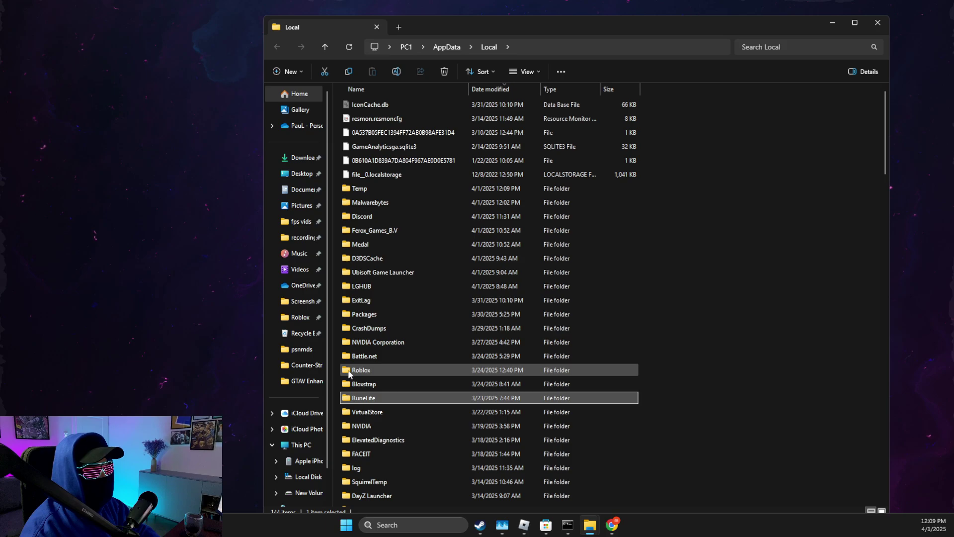
left_click(349, 374)
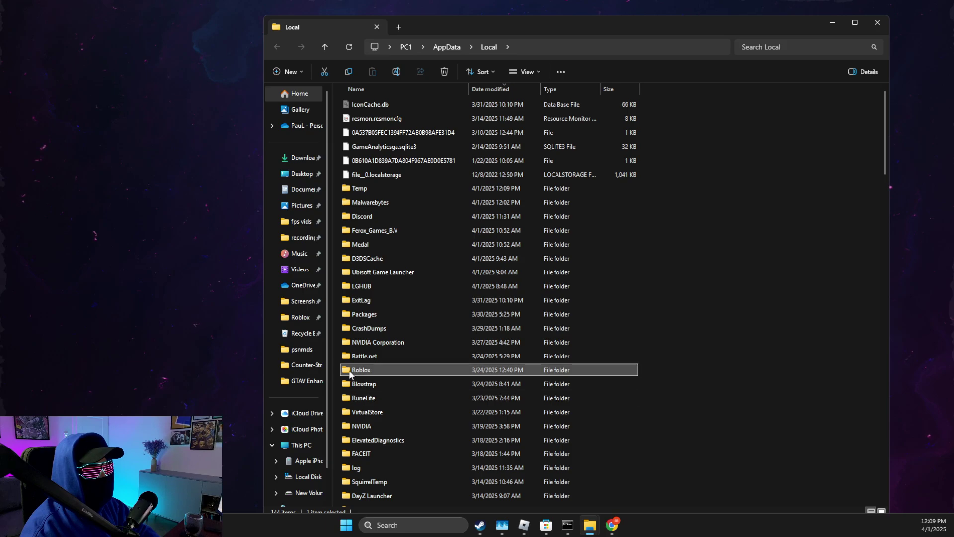
- Close the Local folder window and load roblox.com/home in Brave
left_click(876, 28)
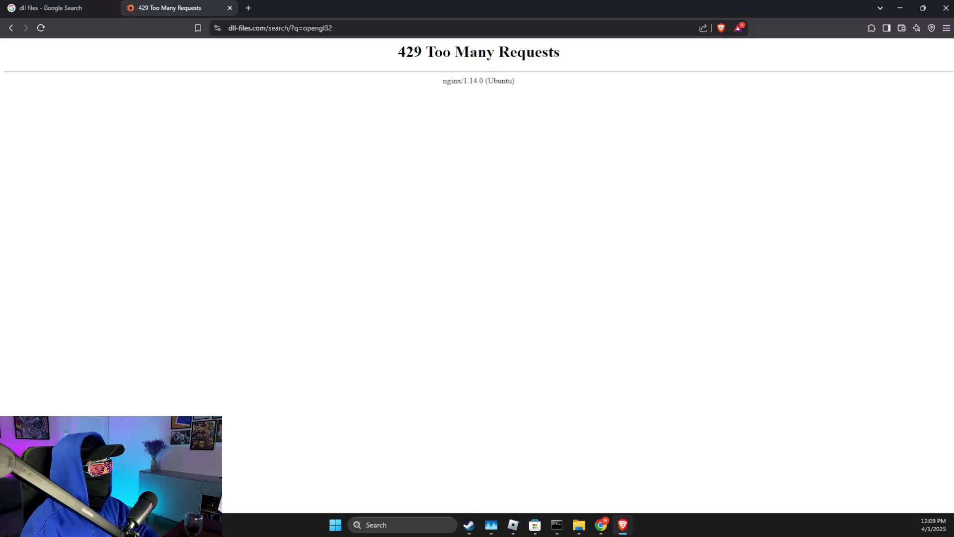
left_click(279, 26)
type("rob")
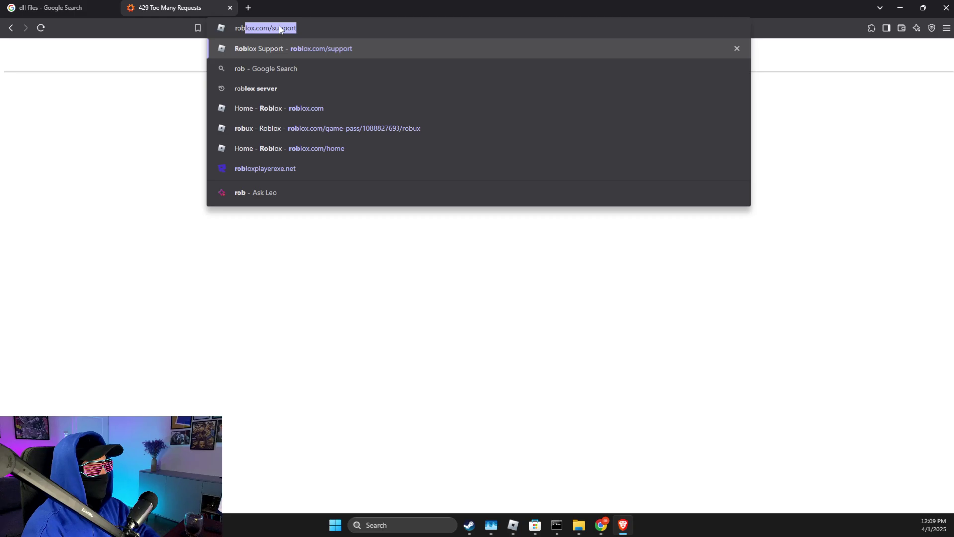
key("Return")
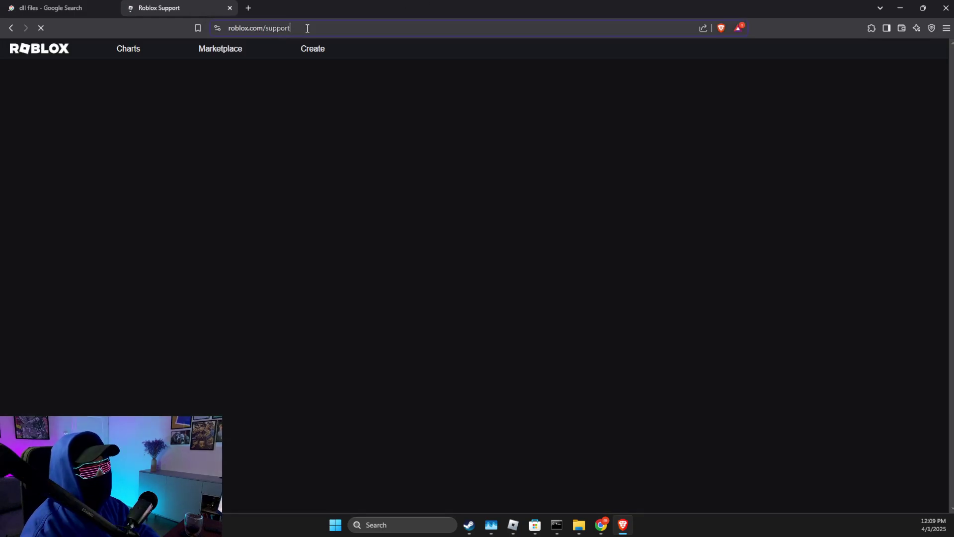
left_click_drag(295, 28, 262, 28)
key("BackSpace")
key("Return")
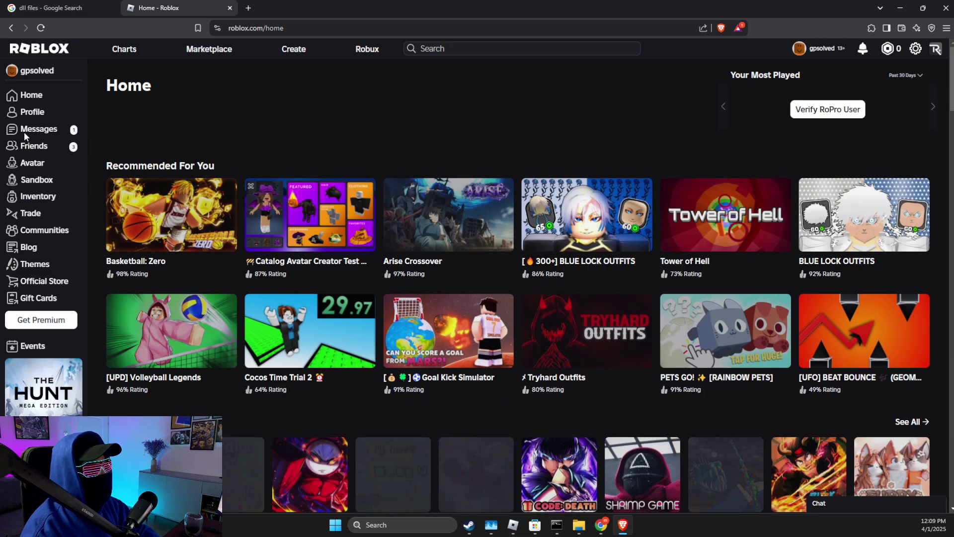
- Launch Basketball: Zero from its game page, then minimize Brave to the desktop
mouse_move(169, 218)
left_click(172, 318)
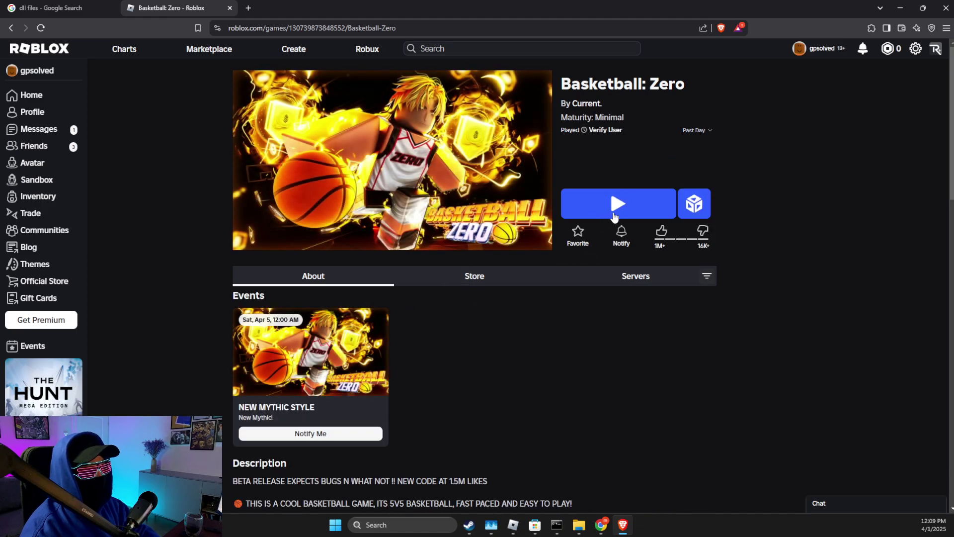
left_click(615, 210)
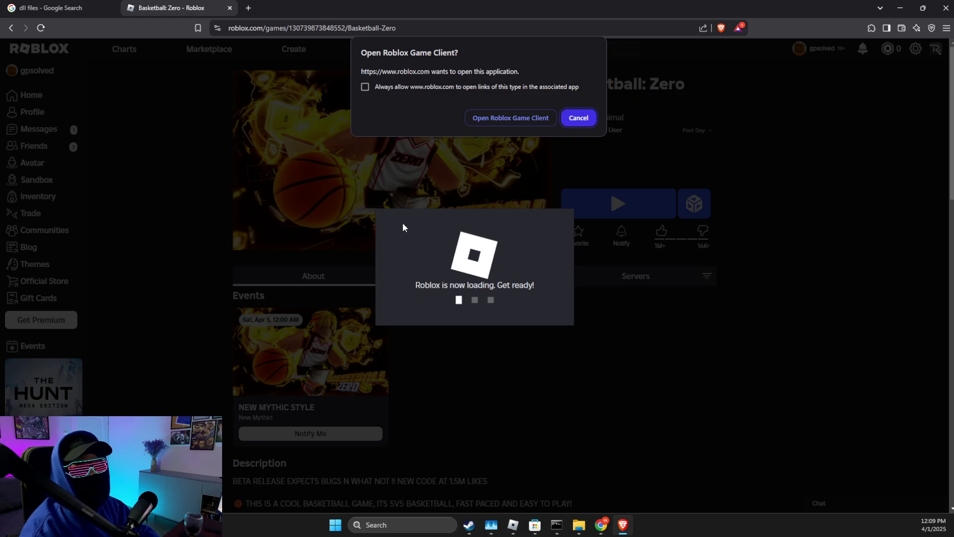
left_click(900, 8)
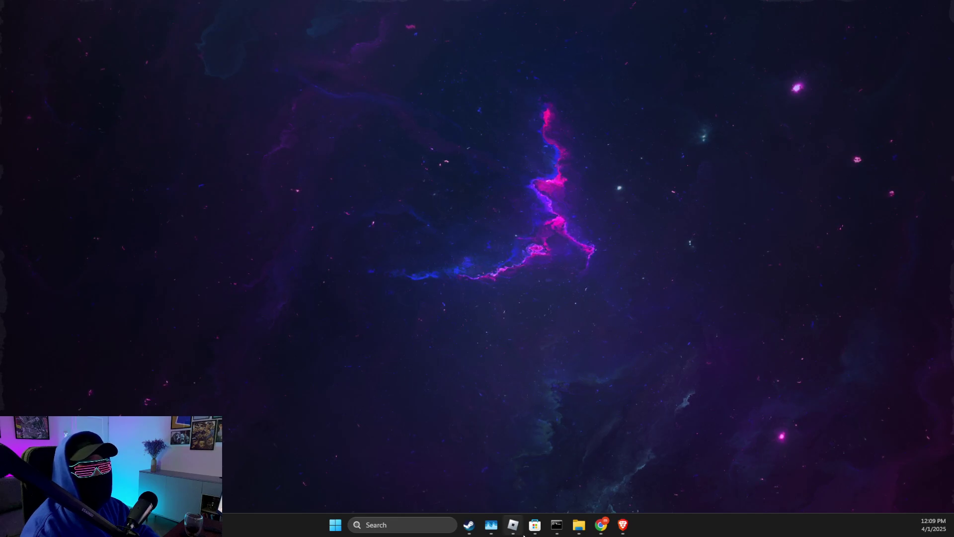
- Open Microsoft Store from the taskbar to the 'roblox' results showing Roblox as Installed
left_click(535, 525)
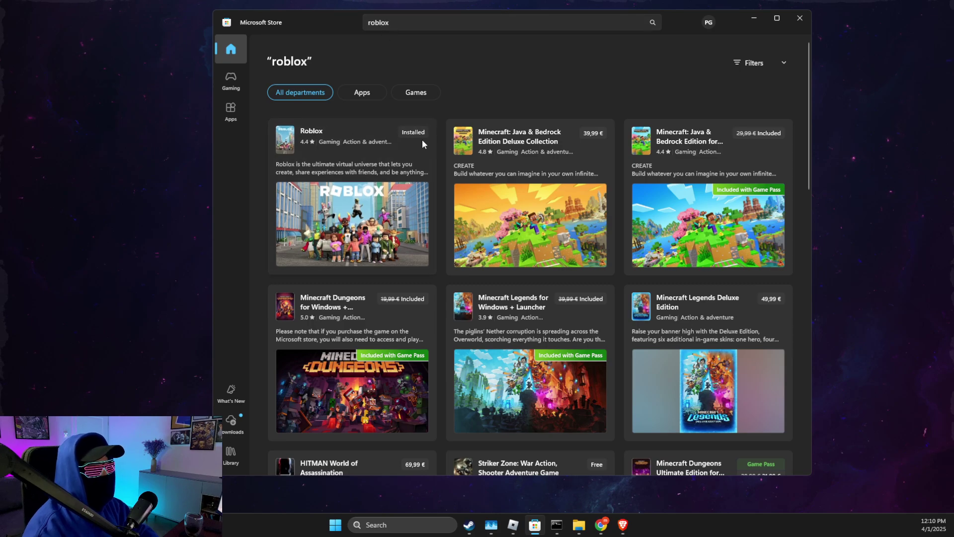
mouse_move(423, 138)
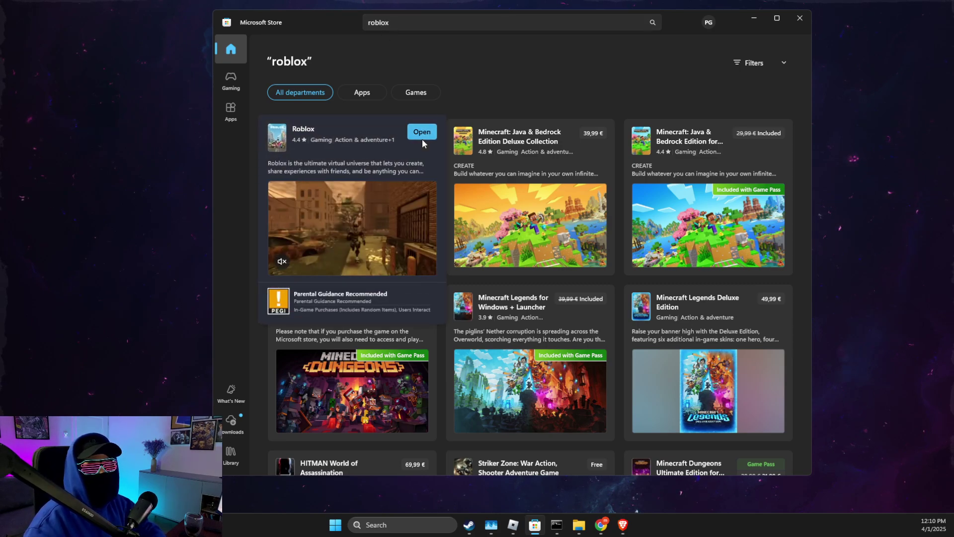